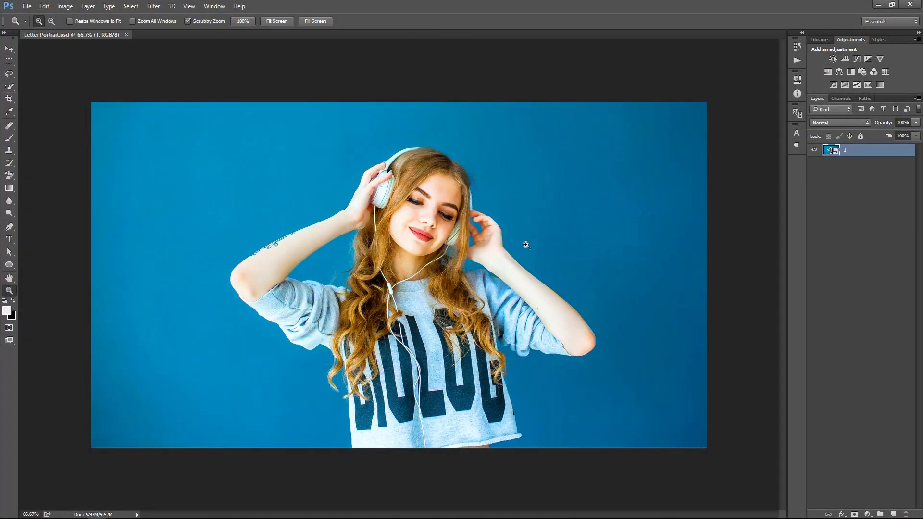
# Quick-select the girl's hair, face, arms, left hand and headphones, then view the whole image
pyautogui.click(451, 229)
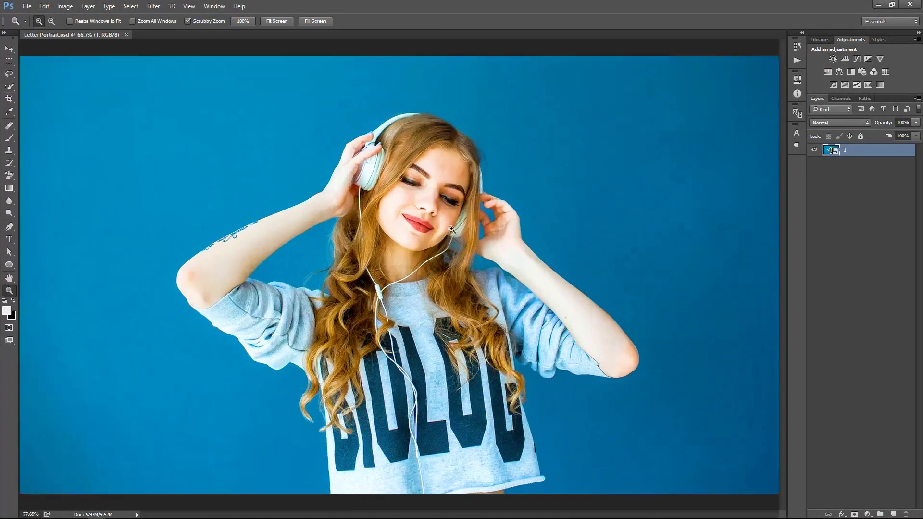
pyautogui.press('w')
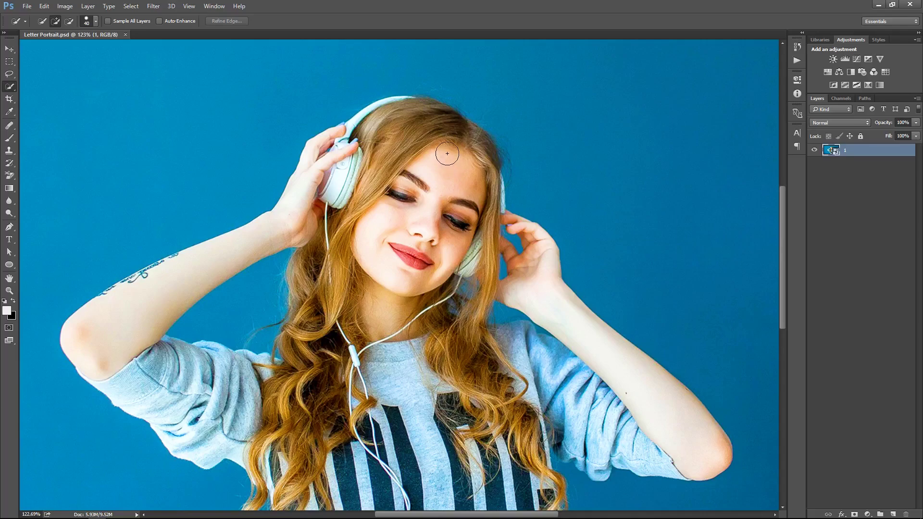
pyautogui.moveTo(447, 153); pyautogui.dragTo(406, 108)
pyautogui.moveTo(353, 132); pyautogui.dragTo(423, 106)
pyautogui.moveTo(453, 205)
pyautogui.mouseDown()
pyautogui.moveTo(476, 180)
pyautogui.moveTo(483, 194)
pyautogui.mouseUp()
pyautogui.scroll(-3, 483, 195)
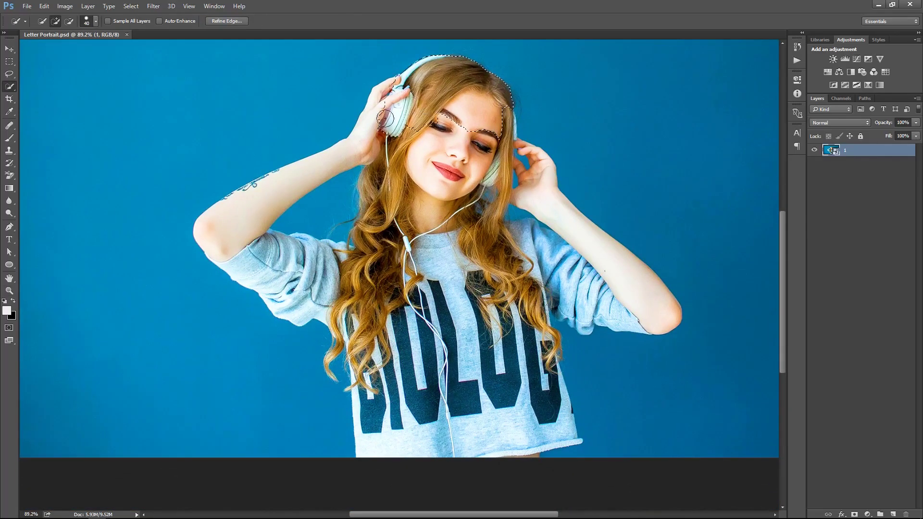
pyautogui.moveTo(385, 118)
pyautogui.mouseDown()
pyautogui.moveTo(391, 90)
pyautogui.moveTo(511, 345)
pyautogui.moveTo(554, 229)
pyautogui.moveTo(616, 289)
pyautogui.moveTo(383, 322)
pyautogui.moveTo(280, 276)
pyautogui.moveTo(313, 277)
pyautogui.mouseUp()
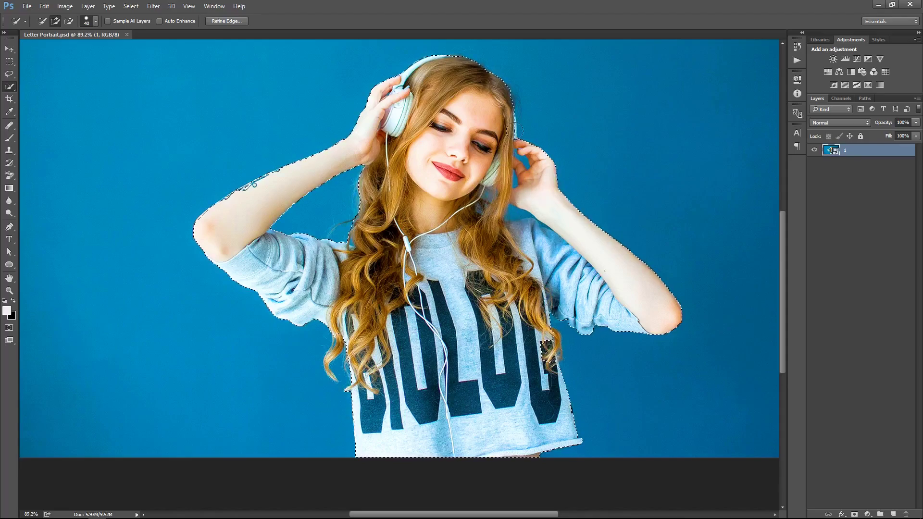
pyautogui.press('z')
pyautogui.moveTo(425, 72); pyautogui.dragTo(405, 90)
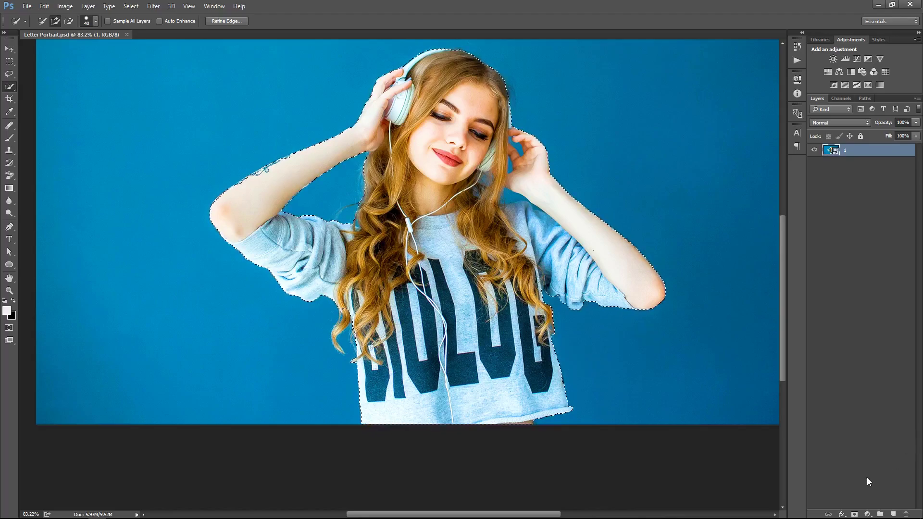
# Mask the girl onto transparency and refine the mask edge: Radius 1.4 px, Shift Edge -18%
pyautogui.click(854, 514)
pyautogui.rightClick(853, 150)
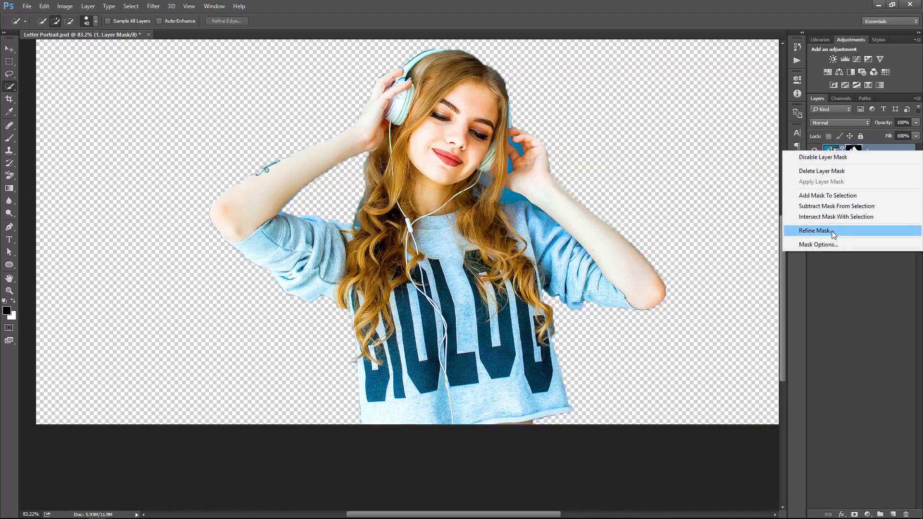
pyautogui.click(832, 230)
pyautogui.click(803, 251)
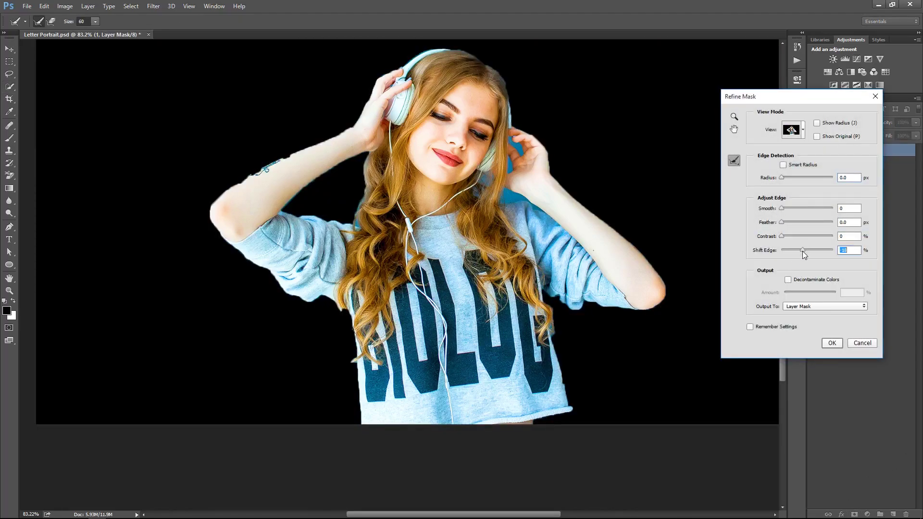
pyautogui.moveTo(783, 177); pyautogui.dragTo(786, 178)
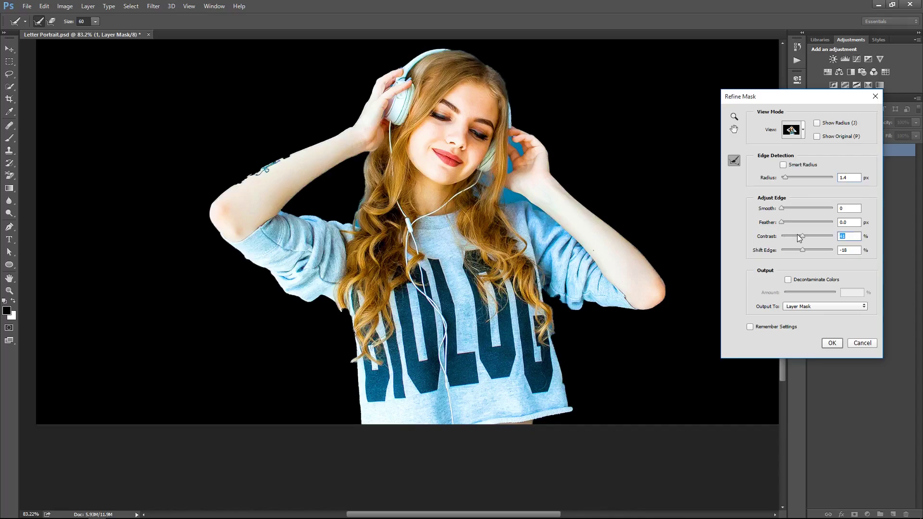
pyautogui.click(831, 343)
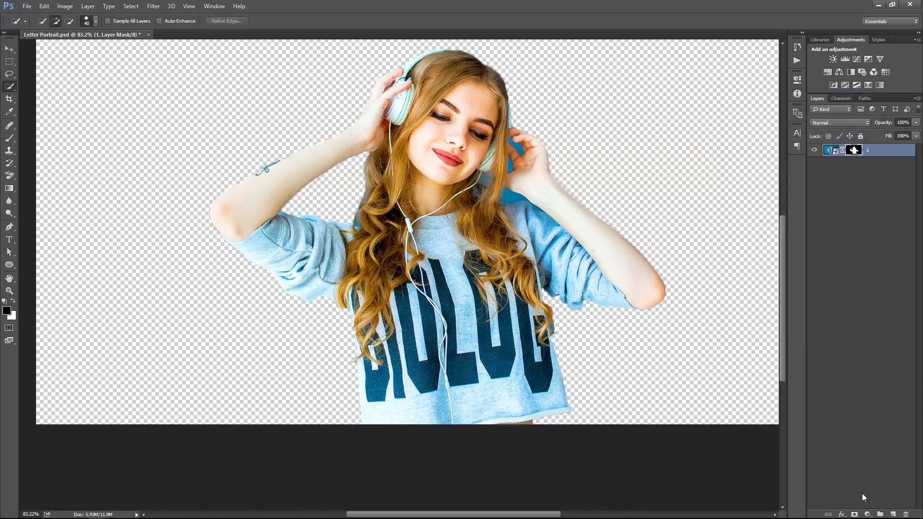
pyautogui.click(867, 515)
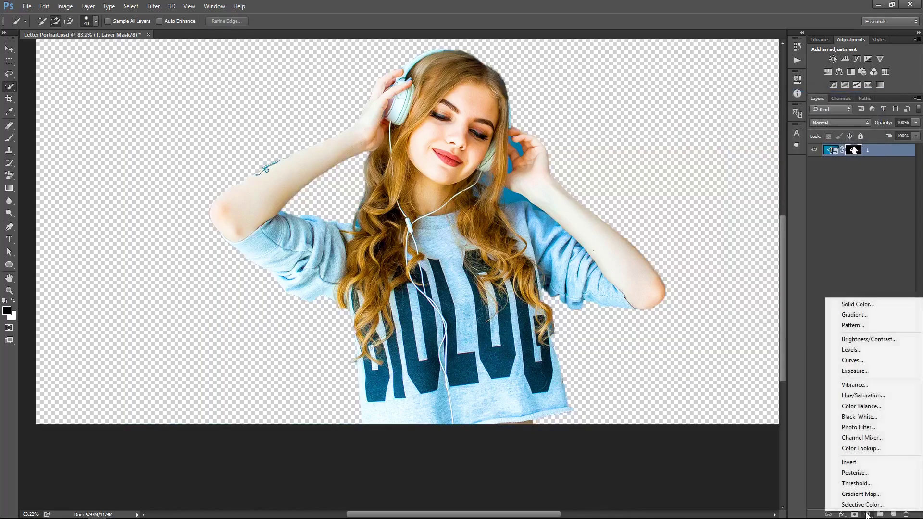
# Add a solid colour fill layer below the girl, set to sampled blue #006e9e
pyautogui.click(853, 305)
pyautogui.click(856, 150)
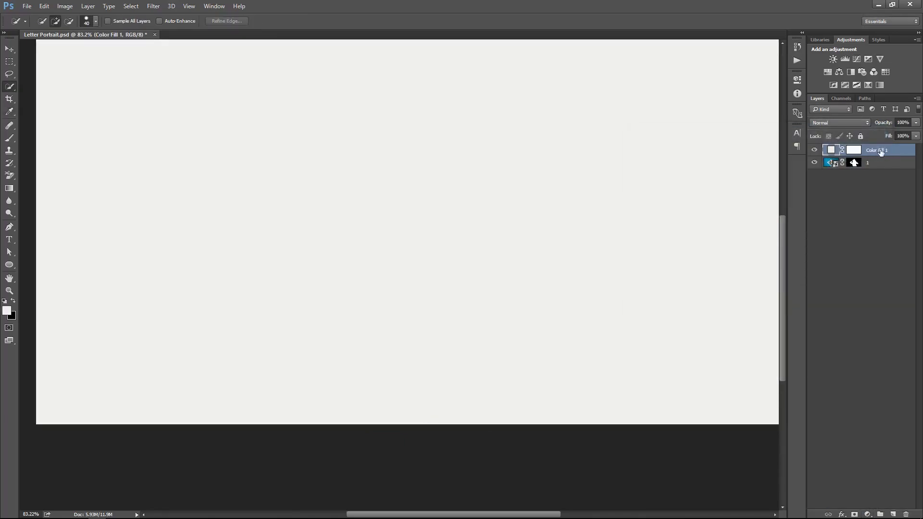
pyautogui.moveTo(881, 151); pyautogui.dragTo(855, 169)
pyautogui.doubleClick(832, 164)
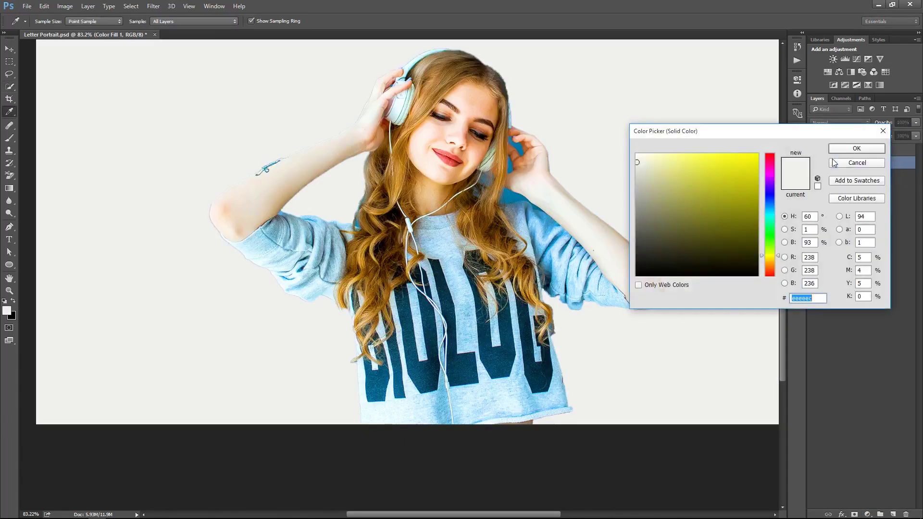
pyautogui.click(520, 149)
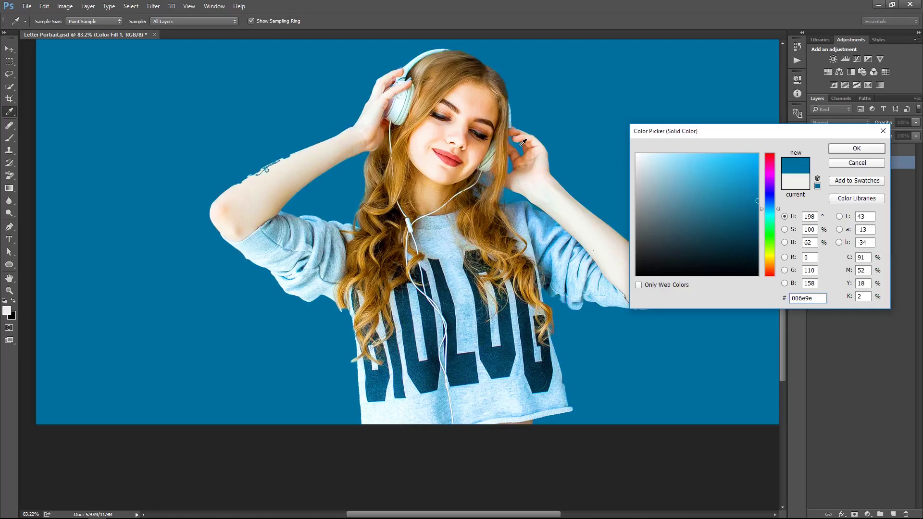
pyautogui.click(856, 148)
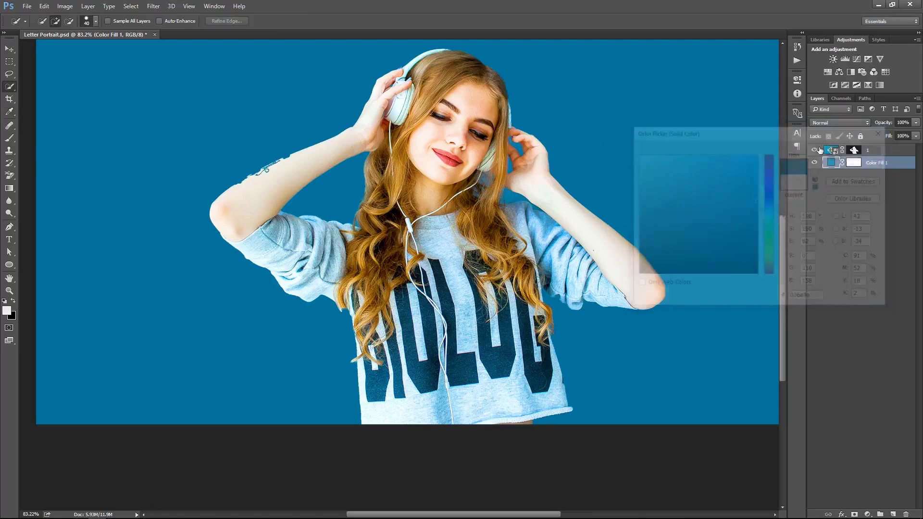
pyautogui.press('z')
pyautogui.keyDown('alt'); pyautogui.click(474, 207); pyautogui.keyUp('alt')
# Convert the girl's layer to a Smart Object and scale it down around the canvas centre
pyautogui.moveTo(474, 207); pyautogui.dragTo(480, 207)
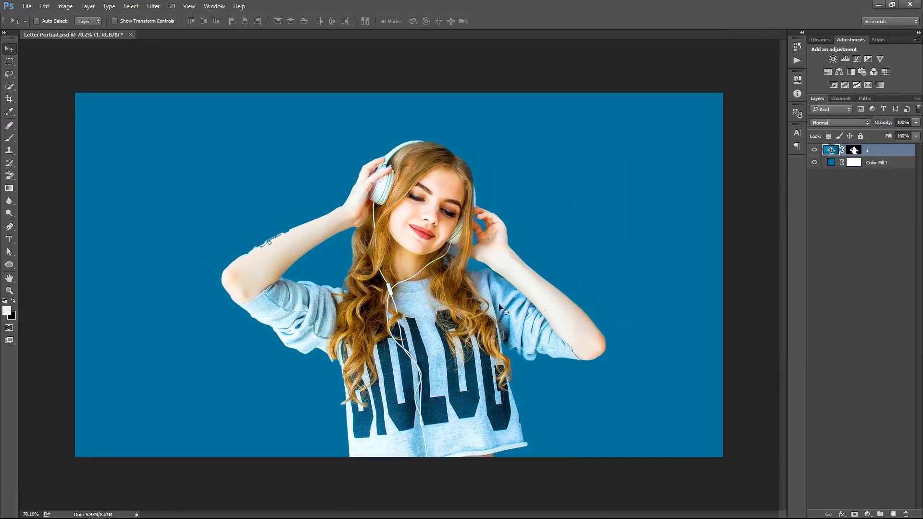
pyautogui.press('v')
pyautogui.rightClick(890, 152)
pyautogui.click(808, 196)
pyautogui.hotkey('ctrl', 't')
pyautogui.moveTo(608, 138); pyautogui.dragTo(524, 208)
pyautogui.press('Return')
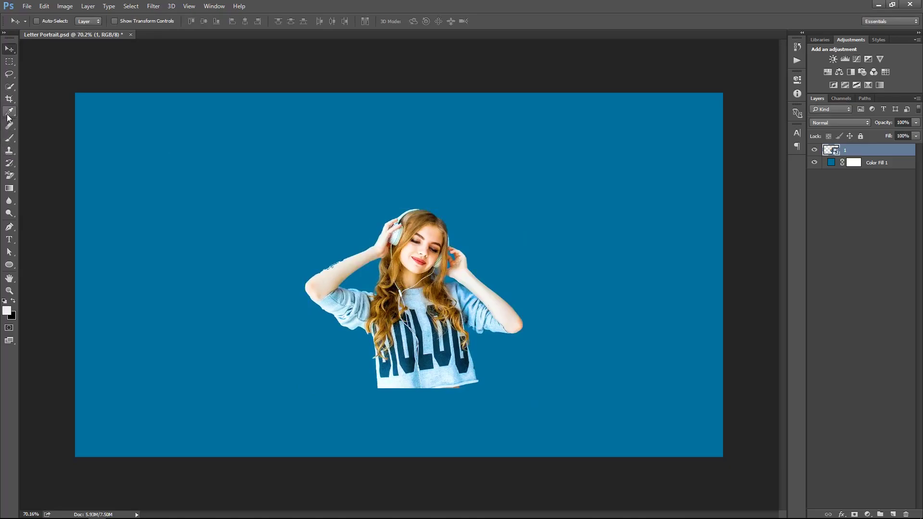
# Type a letter V in Georgia Bold above the girl, with tighter letter spacing
pyautogui.press('t')
pyautogui.click(357, 193)
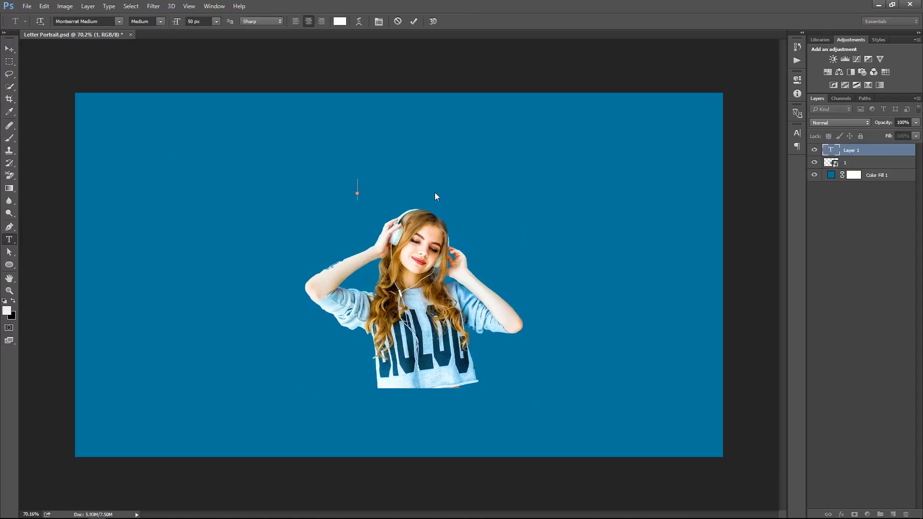
pyautogui.doubleClick(77, 21)
pyautogui.write('Georgia')
pyautogui.click(105, 66)
pyautogui.hotkey('ctrl', 'a')
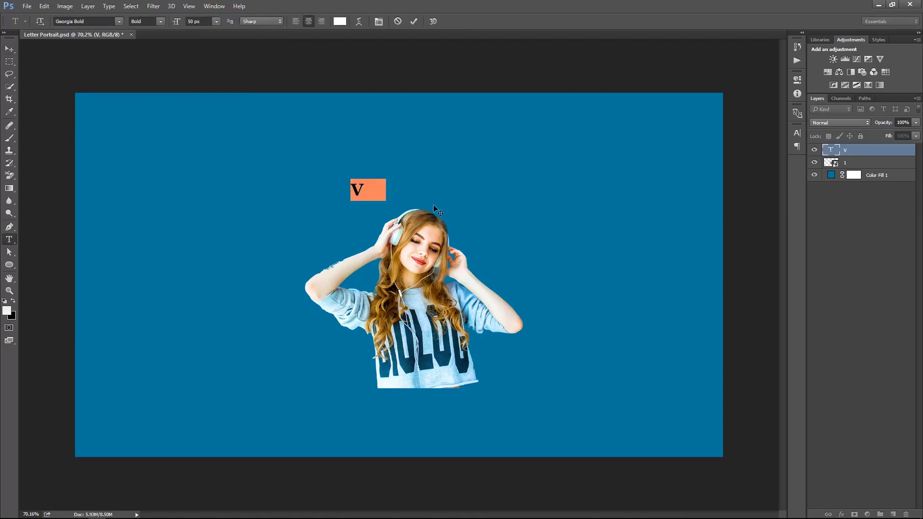
pyautogui.hotkey('alt', 'Left')
pyautogui.hotkey('alt', 'Left')
pyautogui.hotkey('alt', 'Left')
pyautogui.hotkey('alt', 'Left')
pyautogui.hotkey('alt', 'Left')
pyautogui.hotkey('alt', 'Left')
pyautogui.hotkey('alt', 'Left')
pyautogui.hotkey('alt', 'Left')
pyautogui.hotkey('alt', 'Left')
pyautogui.hotkey('alt', 'Left')
pyautogui.hotkey('alt', 'Left')
pyautogui.hotkey('alt', 'Left')
pyautogui.hotkey('ctrl', 'Return')
# Enlarge the V and centre it horizontally on the canvas
pyautogui.hotkey('ctrl', 't')
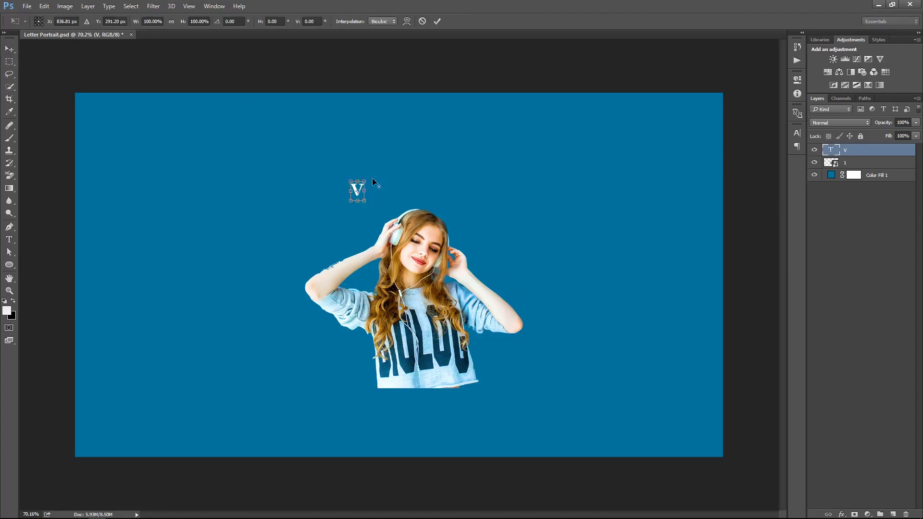
pyautogui.moveTo(365, 179)
pyautogui.mouseDown()
pyautogui.moveTo(456, 132)
pyautogui.moveTo(439, 137)
pyautogui.moveTo(506, 234)
pyautogui.mouseUp()
pyautogui.press('Return')
pyautogui.hotkey('ctrl', 'a')
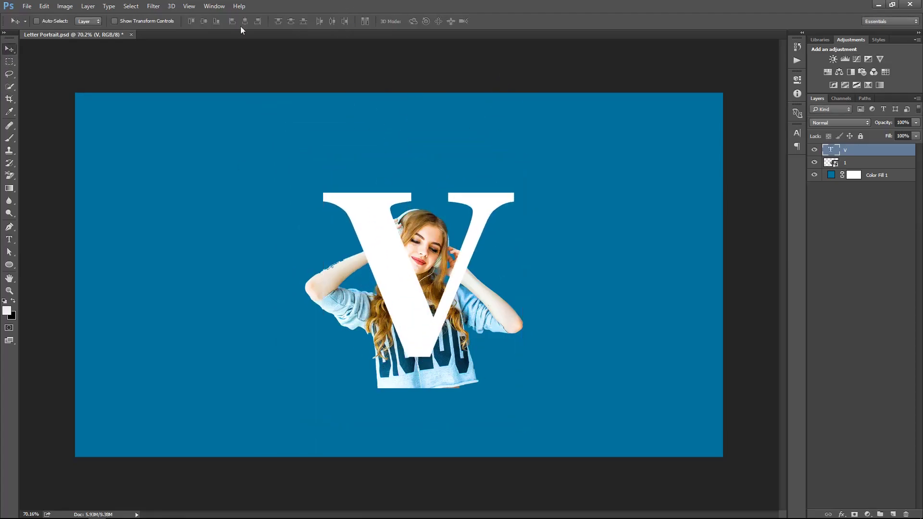
pyautogui.click(245, 21)
pyautogui.hotkey('ctrl', 'd')
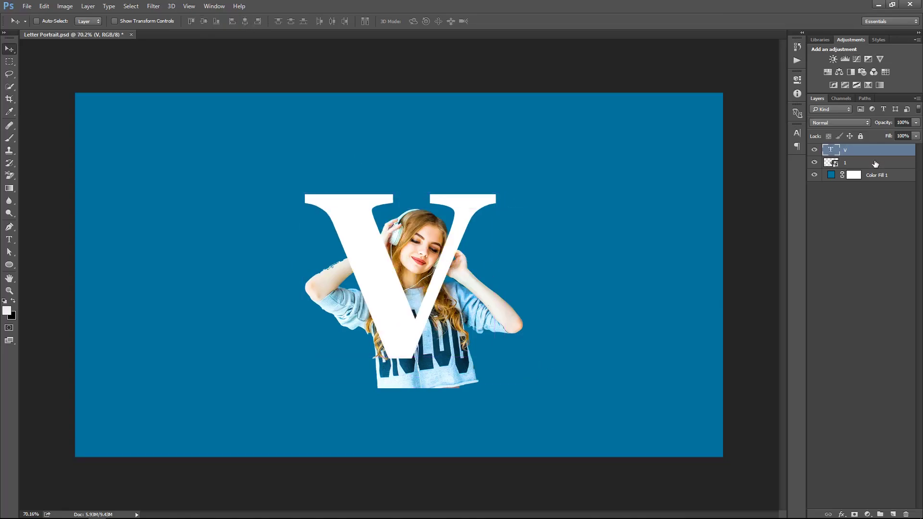
# Move the girl above the V, resize her, and clip her into the V with her face showing
pyautogui.moveTo(874, 164); pyautogui.dragTo(865, 147)
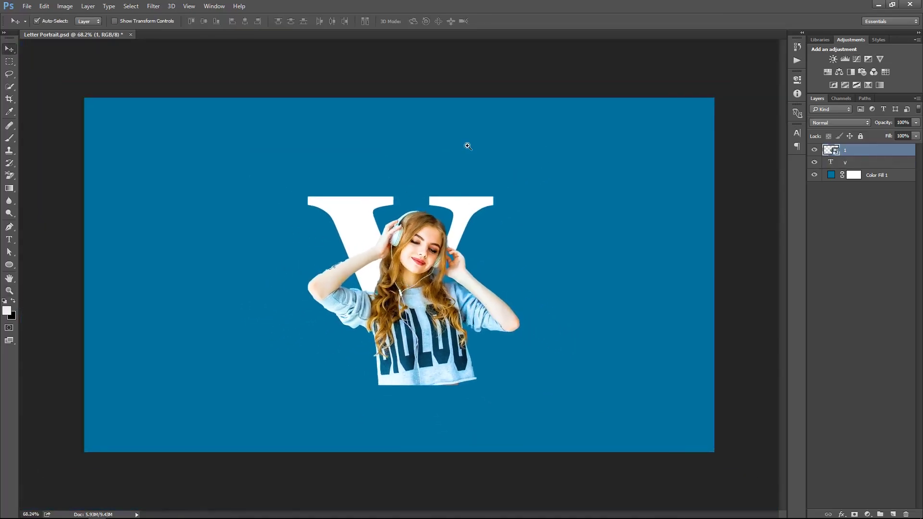
pyautogui.moveTo(467, 145); pyautogui.dragTo(518, 237)
pyautogui.hotkey('ctrl', 't')
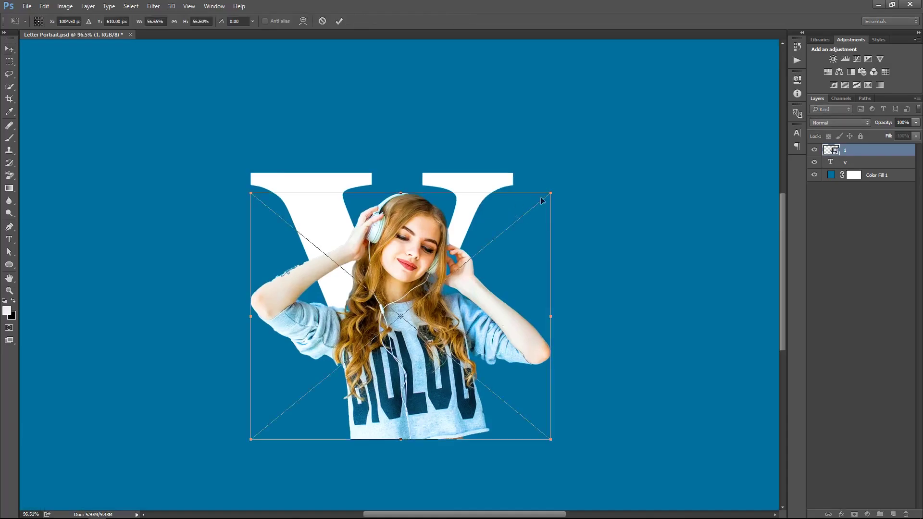
pyautogui.moveTo(550, 193); pyautogui.dragTo(474, 257)
pyautogui.moveTo(404, 334)
pyautogui.mouseDown()
pyautogui.moveTo(414, 291)
pyautogui.moveTo(417, 299)
pyautogui.mouseUp()
pyautogui.moveTo(487, 230); pyautogui.dragTo(497, 222)
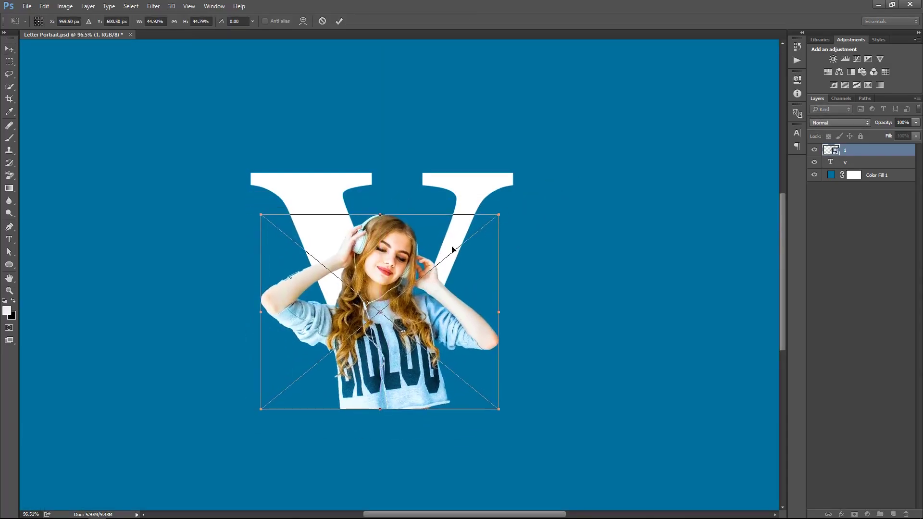
pyautogui.press('Return')
pyautogui.keyDown('alt'); pyautogui.click(862, 155); pyautogui.keyUp('alt')
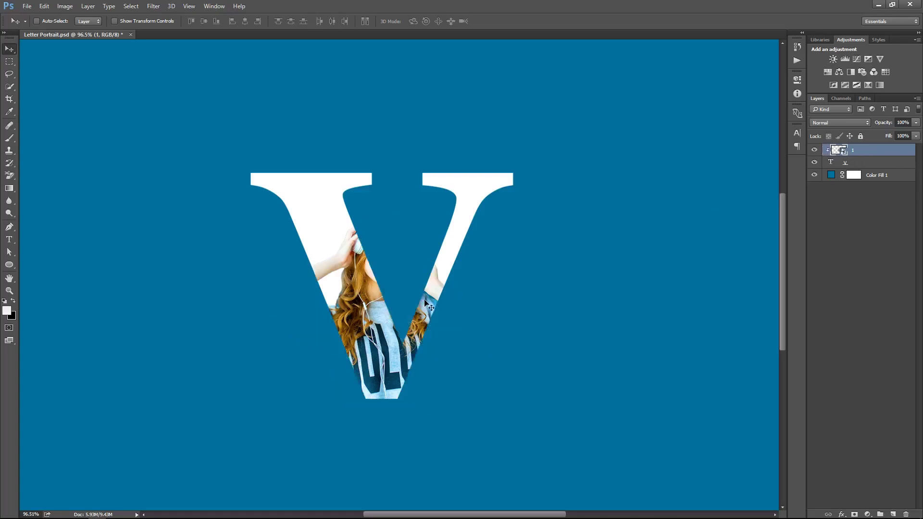
pyautogui.moveTo(397, 326); pyautogui.dragTo(407, 344)
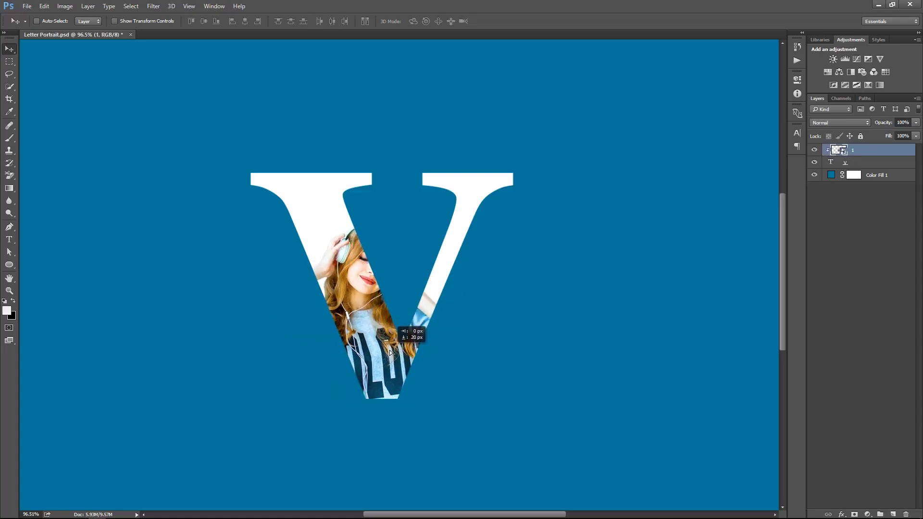
# Duplicate the girl layer as Dublicate_Mask, release its clipping, and add a layer mask
pyautogui.moveTo(867, 157); pyautogui.dragTo(893, 515)
pyautogui.doubleClick(867, 150)
pyautogui.write('Dublicate_M')
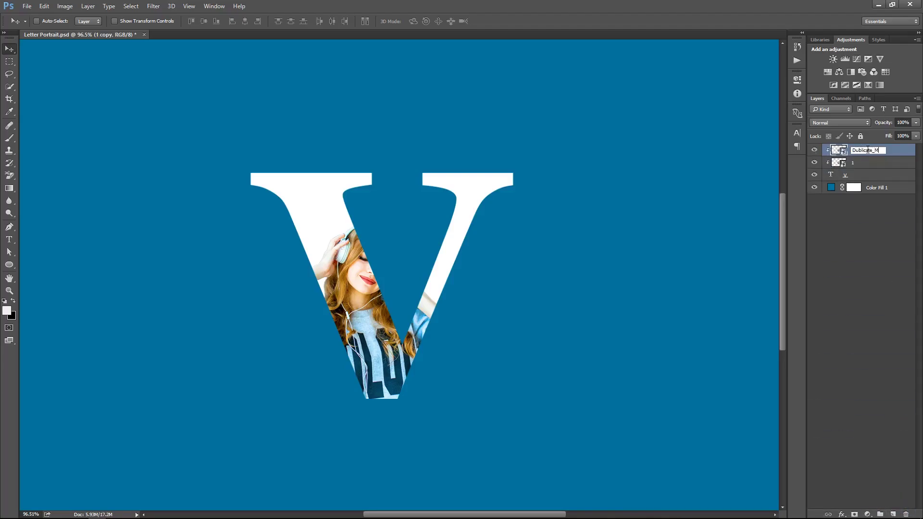
pyautogui.write('ask')
pyautogui.press('Return')
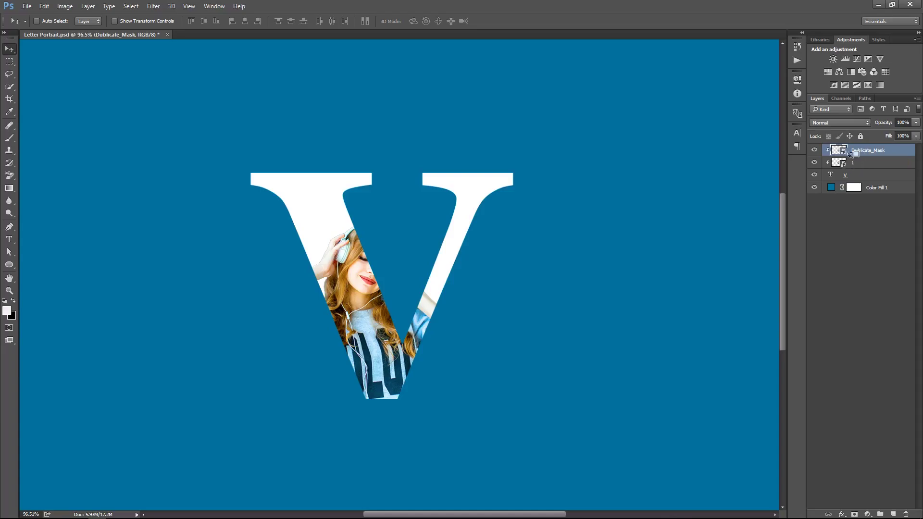
pyautogui.keyDown('alt'); pyautogui.click(852, 153); pyautogui.keyUp('alt')
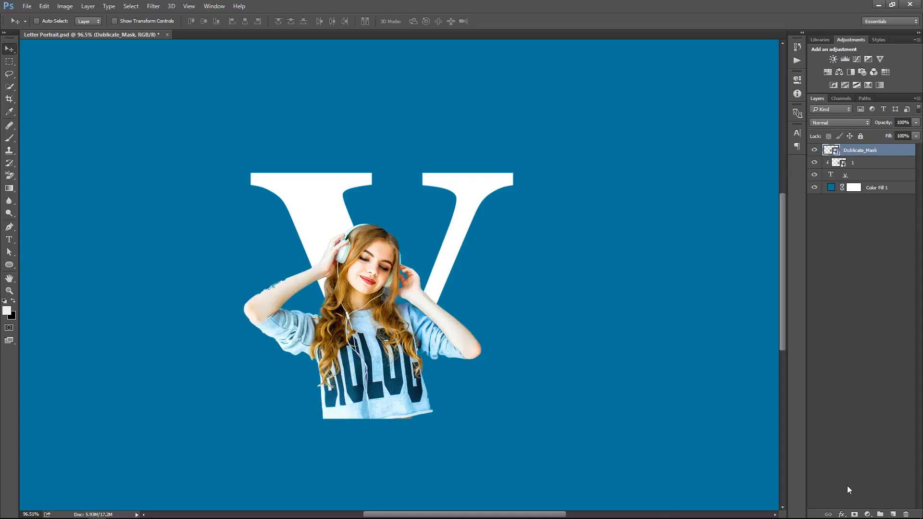
pyautogui.click(853, 514)
# Brush black on the mask to hide the girl's left arm and shirt outside the V
pyautogui.click(9, 139)
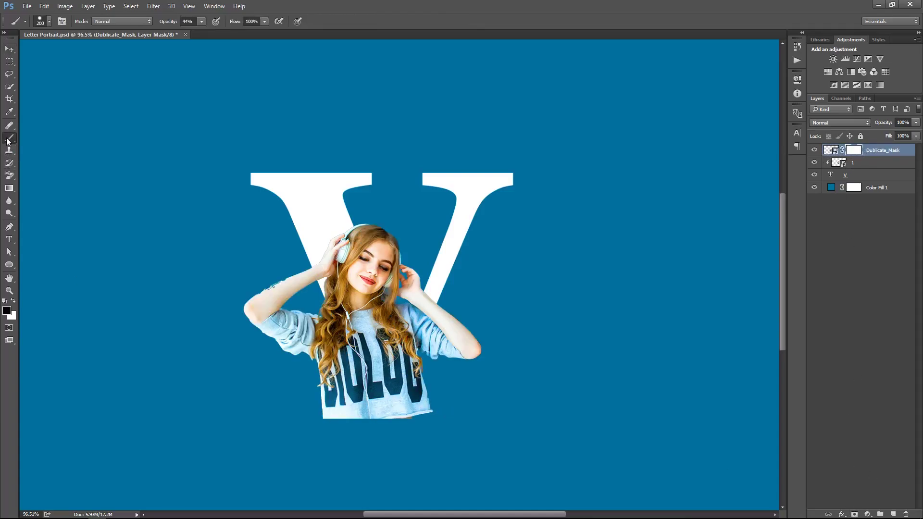
pyautogui.rightClick(220, 116)
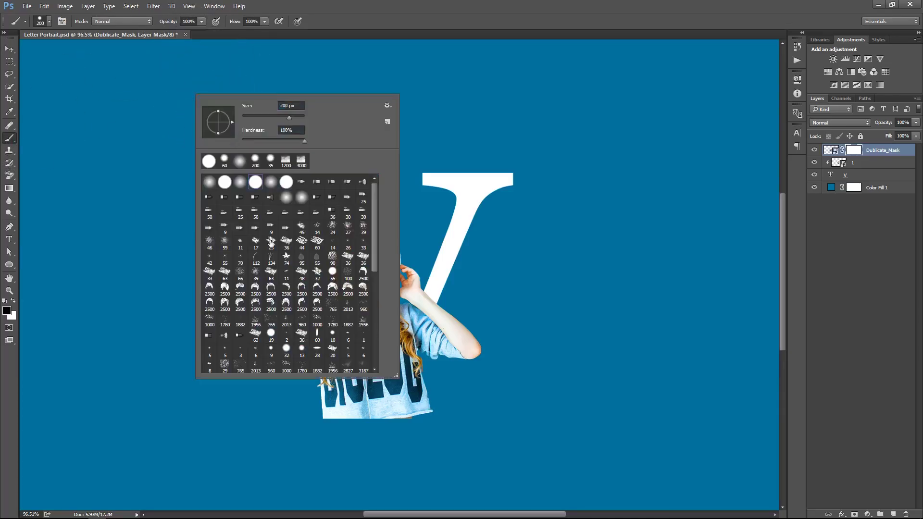
pyautogui.doubleClick(223, 185)
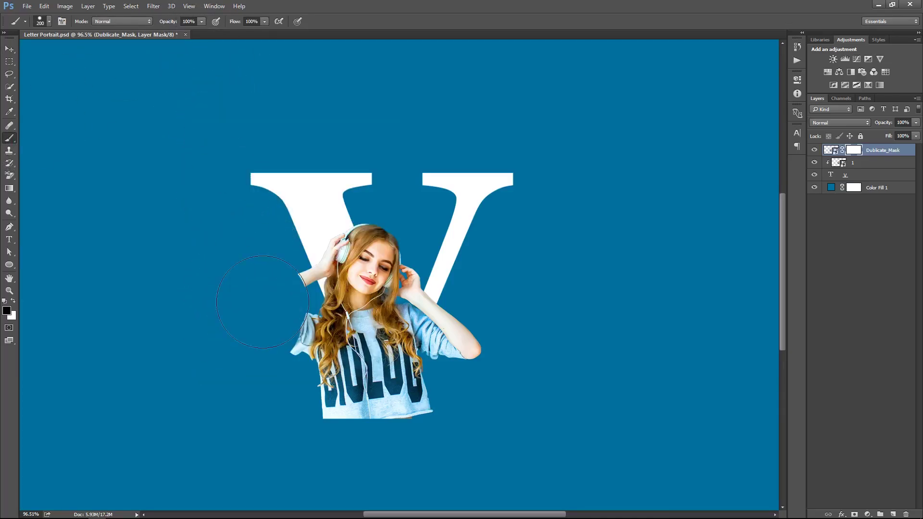
pyautogui.moveTo(264, 294)
pyautogui.mouseDown()
pyautogui.moveTo(318, 381)
pyautogui.moveTo(340, 443)
pyautogui.moveTo(422, 422)
pyautogui.moveTo(392, 403)
pyautogui.mouseUp()
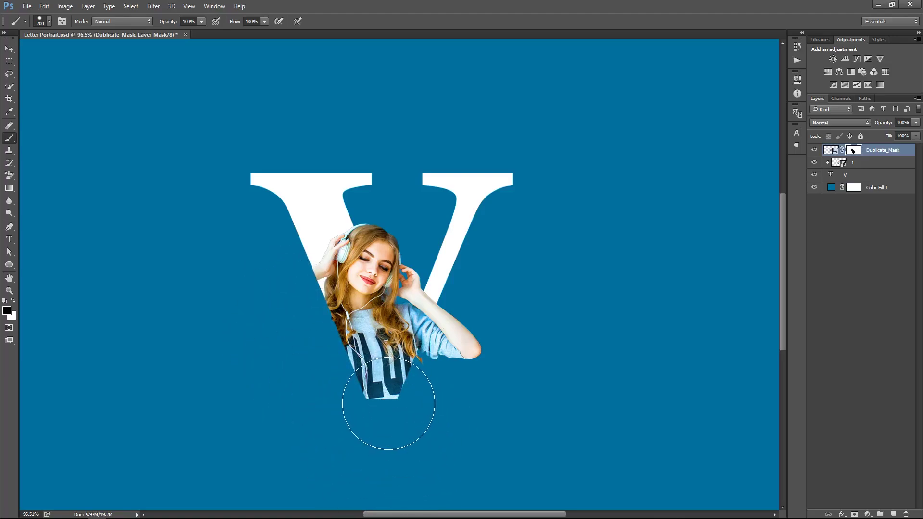
pyautogui.press('[')
pyautogui.press('[')
pyautogui.press('[')
pyautogui.press('[')
pyautogui.press('[')
pyautogui.press('[')
pyautogui.moveTo(409, 366); pyautogui.dragTo(415, 364)
# Zoom in on the girl inside the V and open the embedded portrait smart object
pyautogui.rightClick(471, 248)
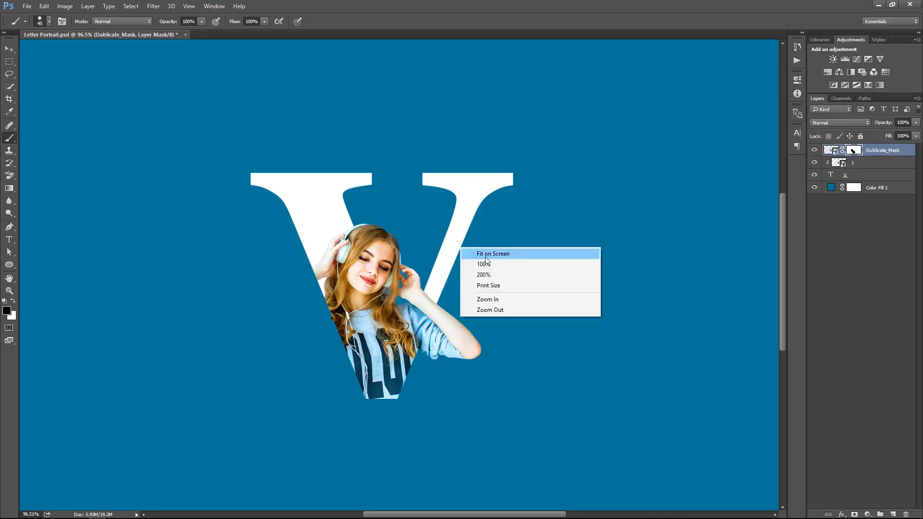
pyautogui.click(486, 255)
pyautogui.rightClick(466, 274)
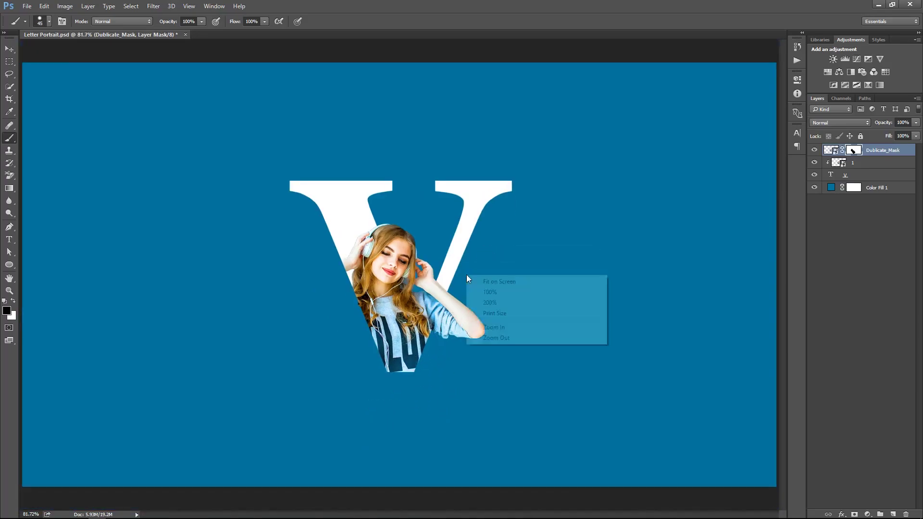
pyautogui.press('z')
pyautogui.moveTo(323, 278); pyautogui.dragTo(462, 259)
pyautogui.rightClick(395, 212)
pyautogui.click(416, 219)
pyautogui.press('b')
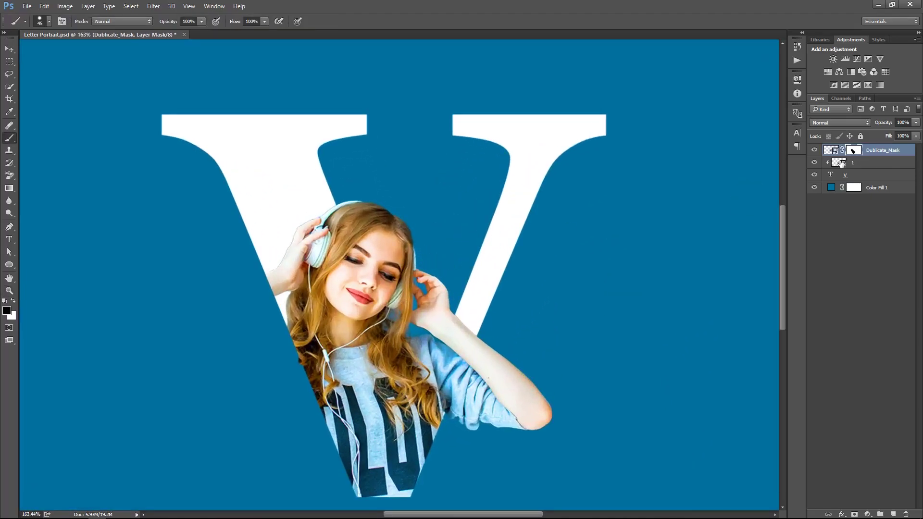
pyautogui.doubleClick(838, 163)
# Refine the portrait's mask with Shift Edge -29%, then check it in Letter Portrait
pyautogui.rightClick(854, 152)
pyautogui.rightClick(854, 151)
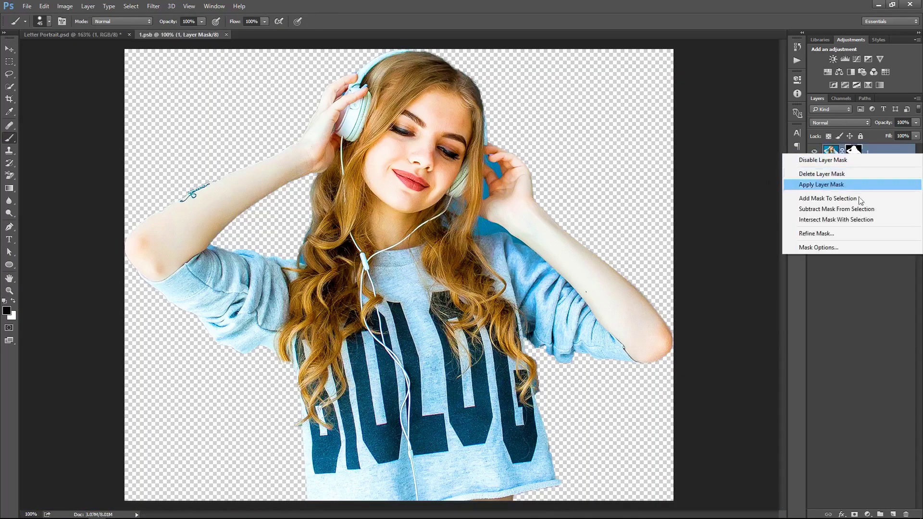
pyautogui.click(828, 233)
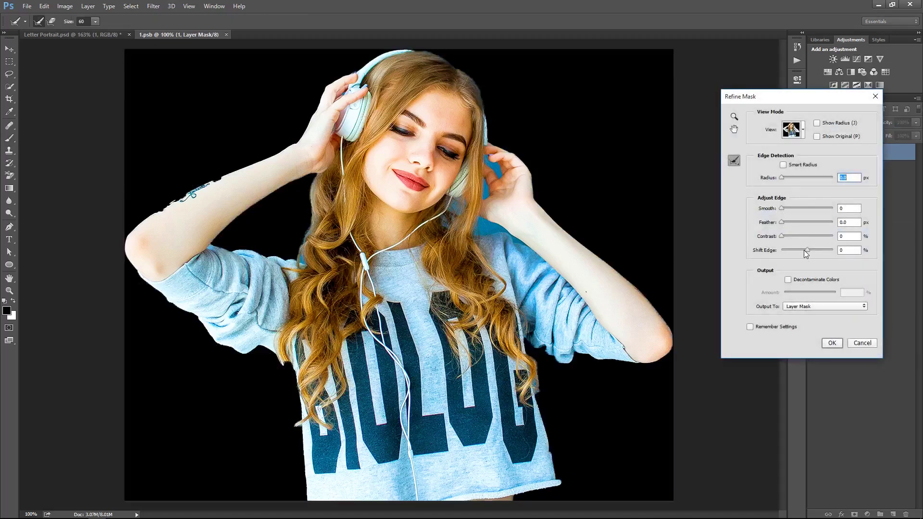
pyautogui.moveTo(804, 249); pyautogui.dragTo(800, 250)
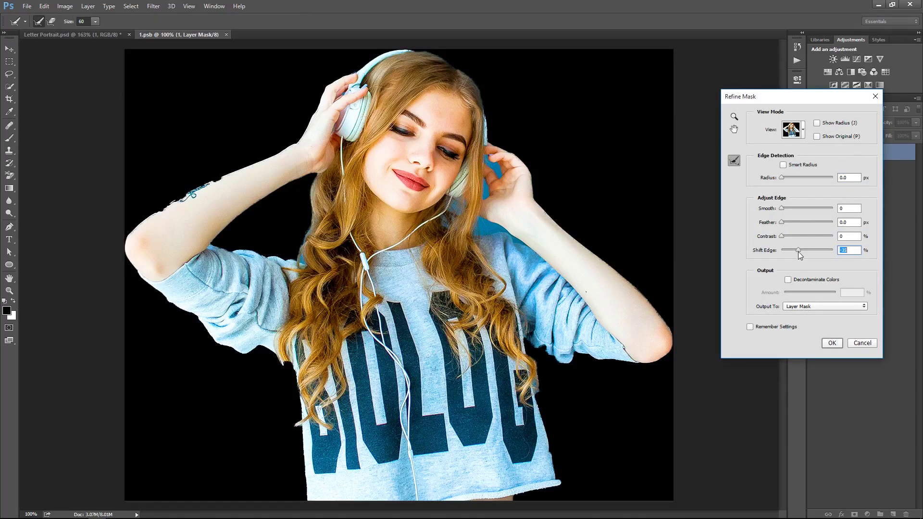
pyautogui.click(832, 343)
pyautogui.click(102, 37)
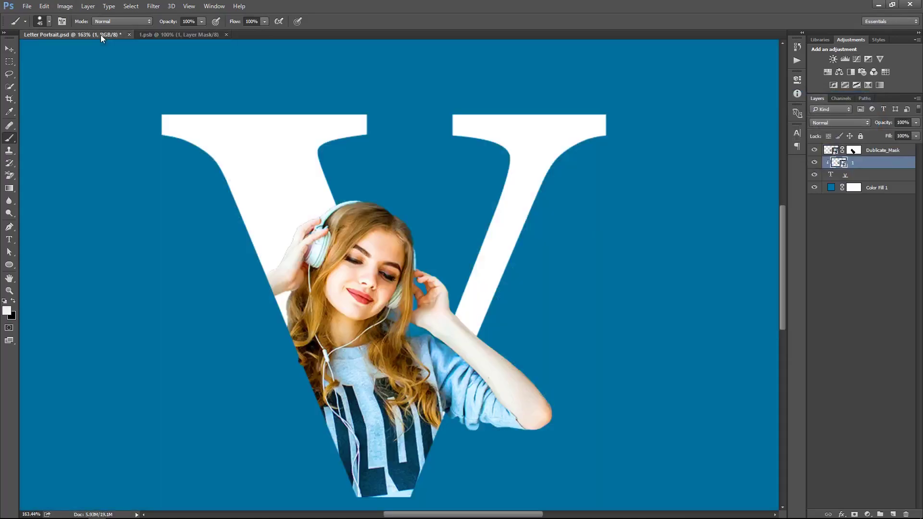
pyautogui.click(166, 34)
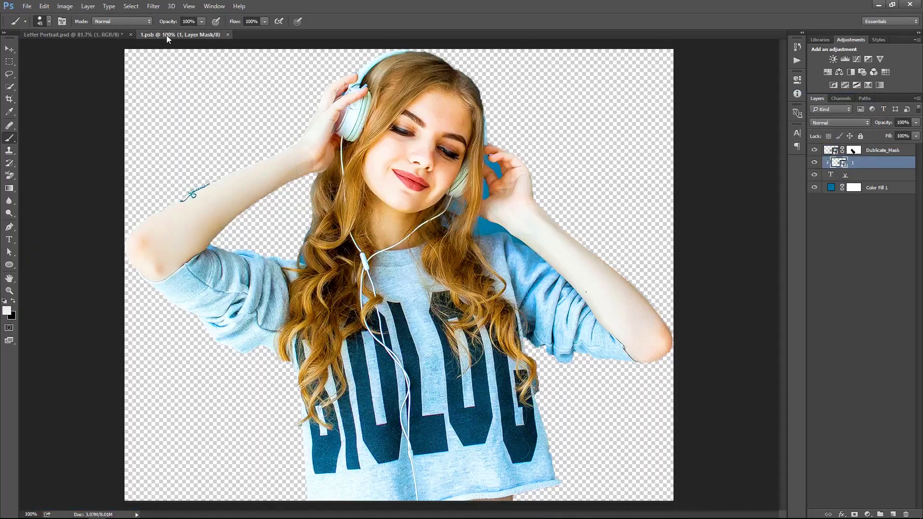
# Refine the portrait's mask again with edge Contrast 48
pyautogui.doubleClick(853, 151)
pyautogui.rightClick(852, 152)
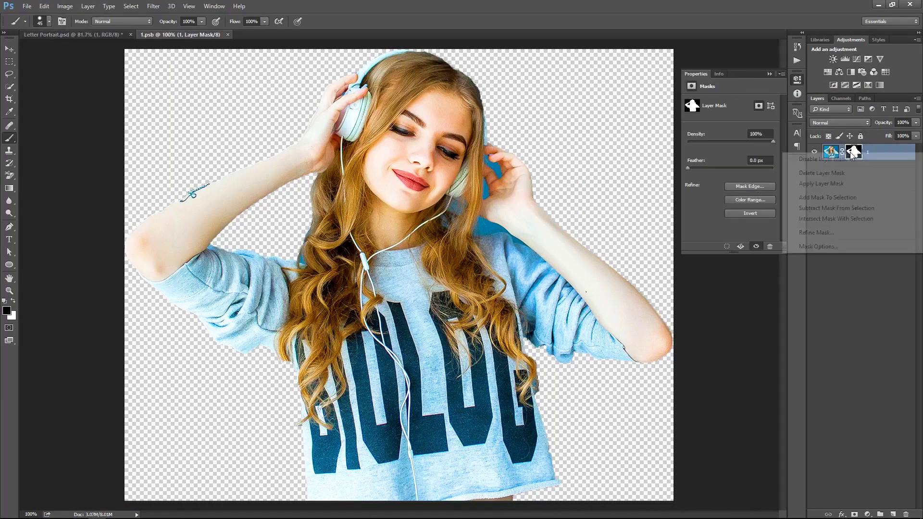
pyautogui.click(832, 232)
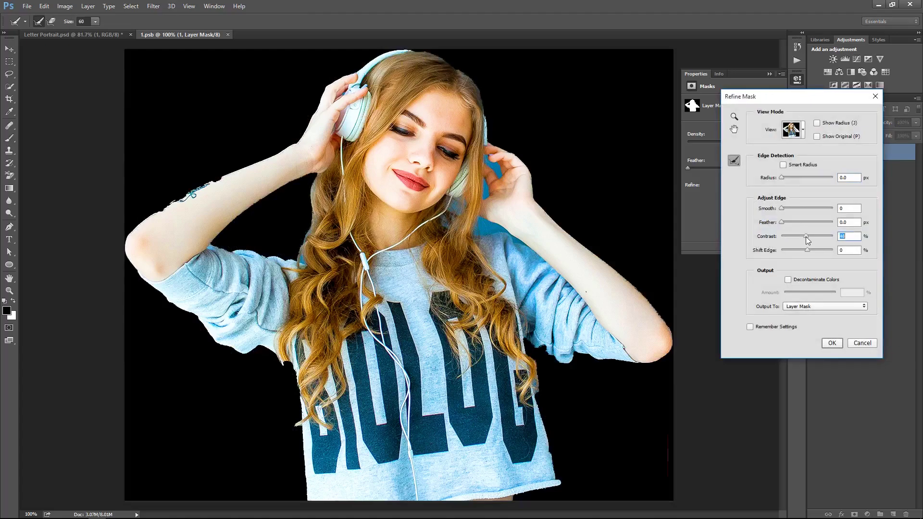
pyautogui.press('Tab')
pyautogui.click(827, 341)
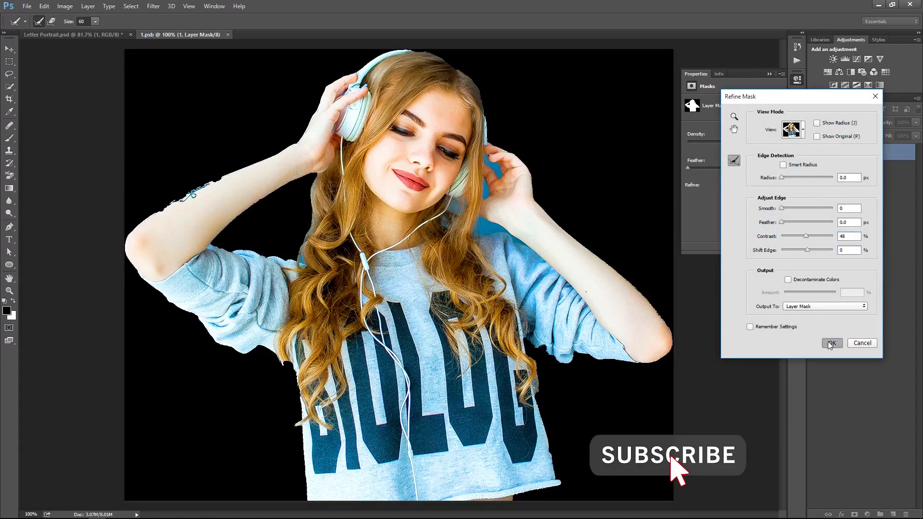
# Close 1.psb and return to Letter Portrait with the whole image in view
pyautogui.click(74, 33)
pyautogui.press('z')
pyautogui.moveTo(380, 288); pyautogui.dragTo(405, 289)
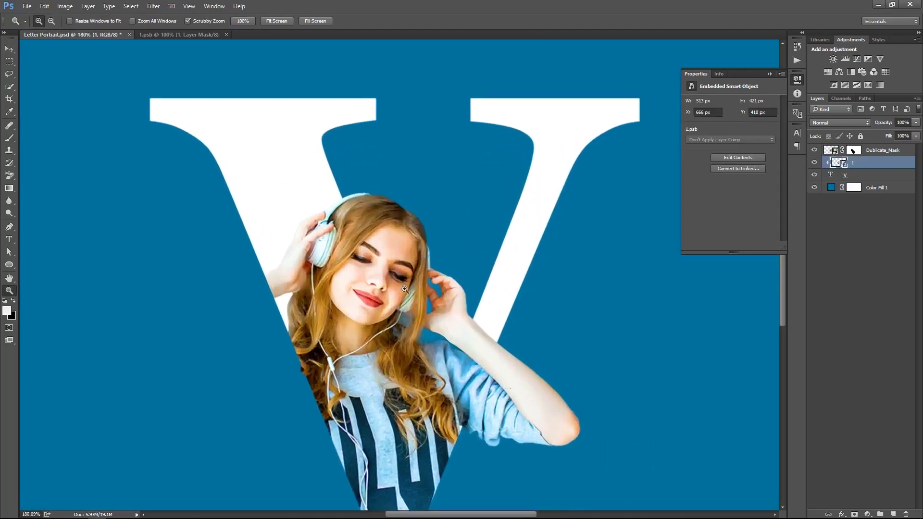
pyautogui.press('b')
pyautogui.rightClick(461, 233)
pyautogui.click(476, 240)
pyautogui.press('v')
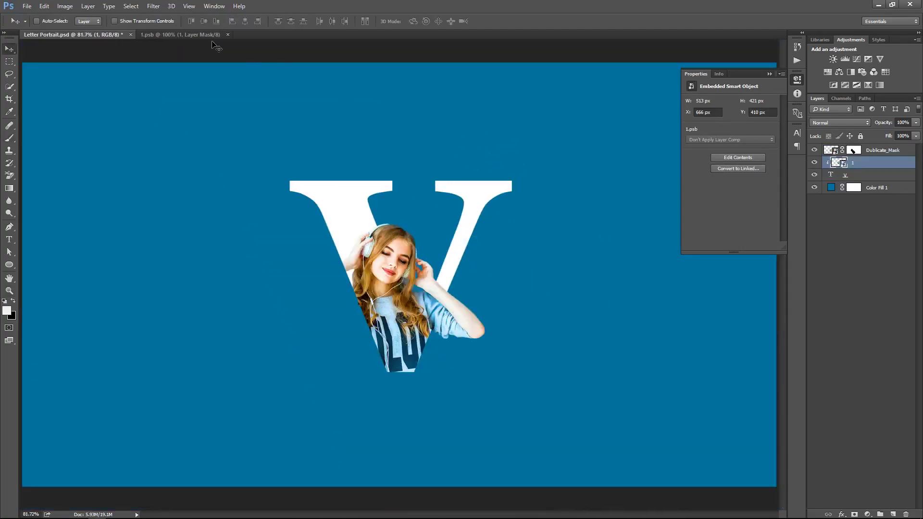
pyautogui.click(211, 37)
pyautogui.rightClick(476, 317)
pyautogui.click(497, 322)
# Give the V a drop shadow: opacity 20%, angle 90°, distance 17 px, size 95 px
pyautogui.doubleClick(889, 180)
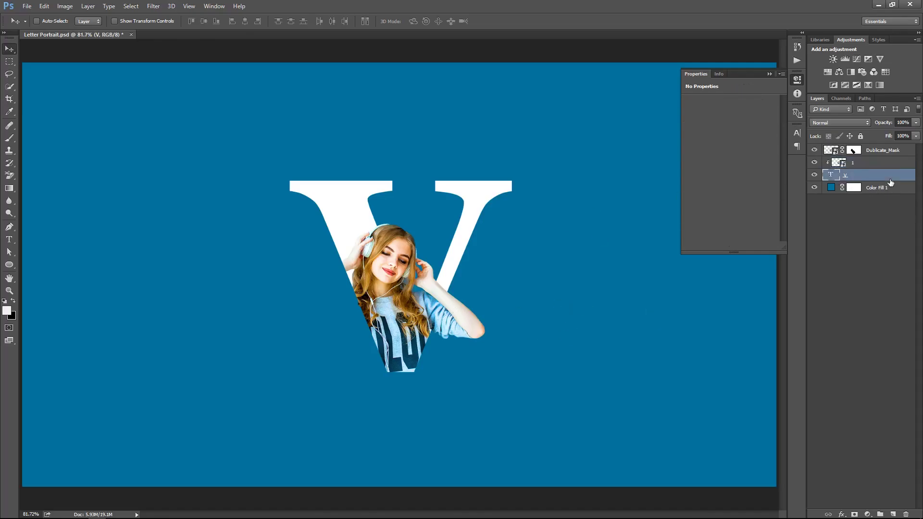
pyautogui.click(563, 258)
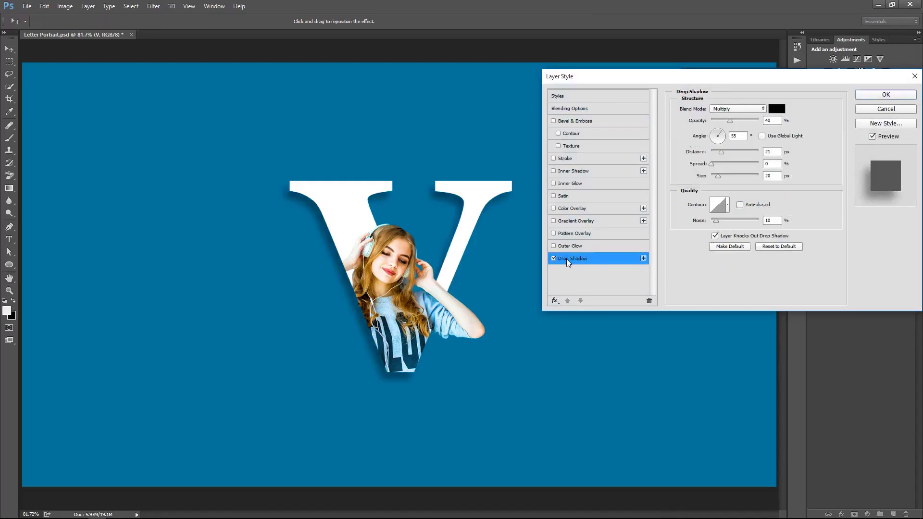
pyautogui.moveTo(731, 121); pyautogui.dragTo(723, 123)
pyautogui.moveTo(719, 178)
pyautogui.mouseDown()
pyautogui.moveTo(732, 179)
pyautogui.moveTo(738, 153)
pyautogui.moveTo(703, 155)
pyautogui.mouseUp()
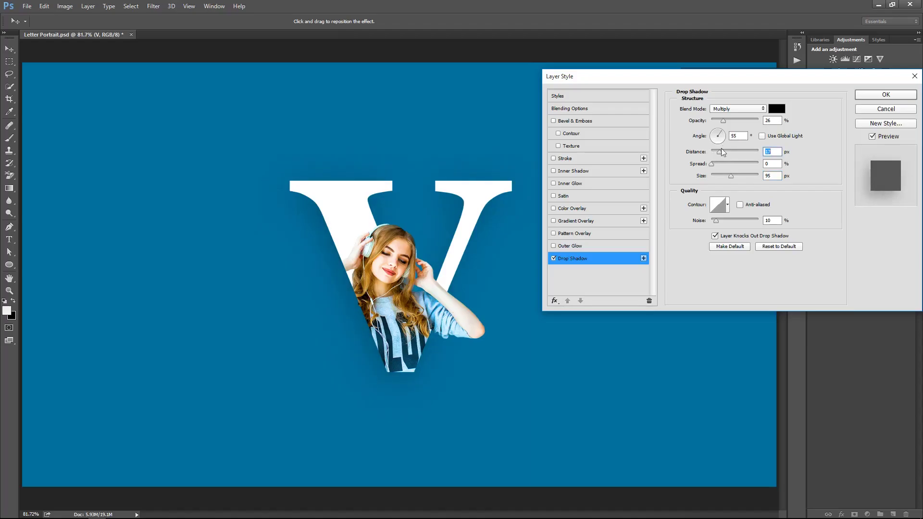
pyautogui.write('90')
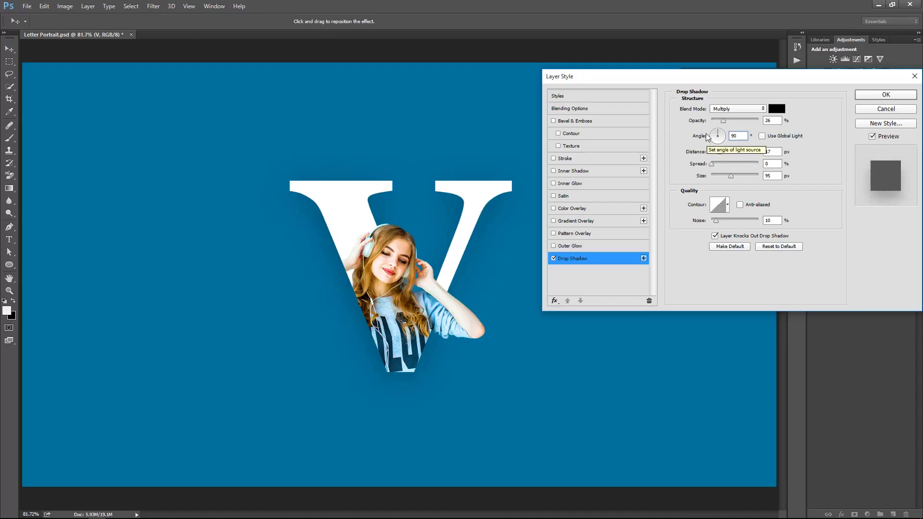
pyautogui.moveTo(723, 120)
pyautogui.mouseDown()
pyautogui.moveTo(743, 121)
pyautogui.moveTo(723, 123)
pyautogui.mouseUp()
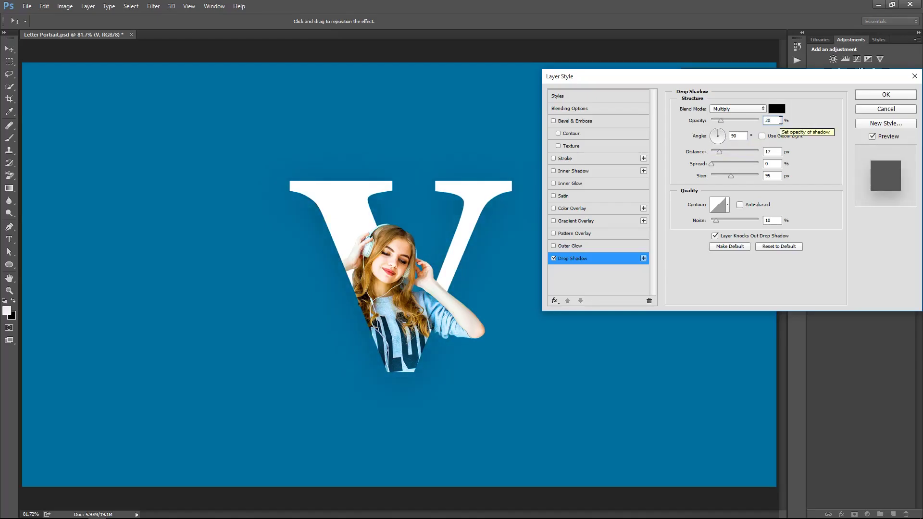
pyautogui.press('Return')
# Inspect the shadow, then stamp all visible layers into a new top layer
pyautogui.rightClick(418, 267)
pyautogui.click(349, 251)
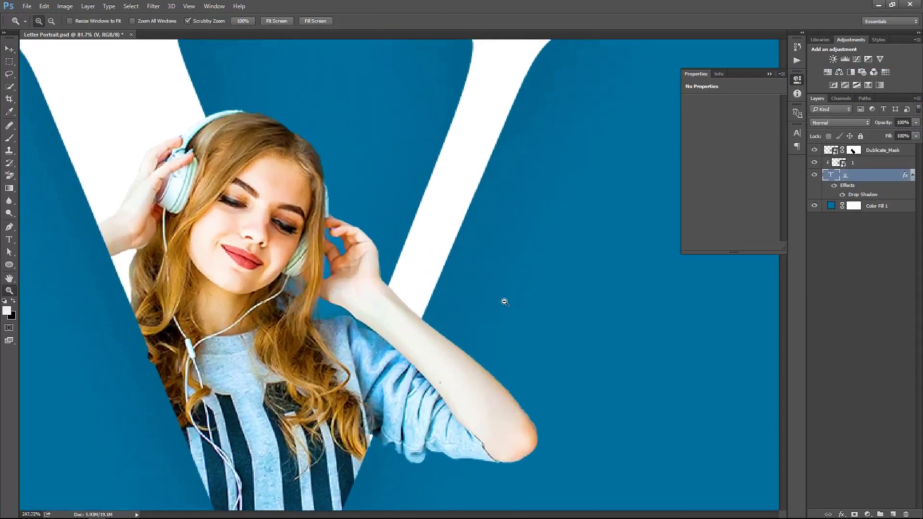
pyautogui.hotkey('ctrl', '0')
pyautogui.hotkey('ctrl', 'alt', 'shift', 'e')
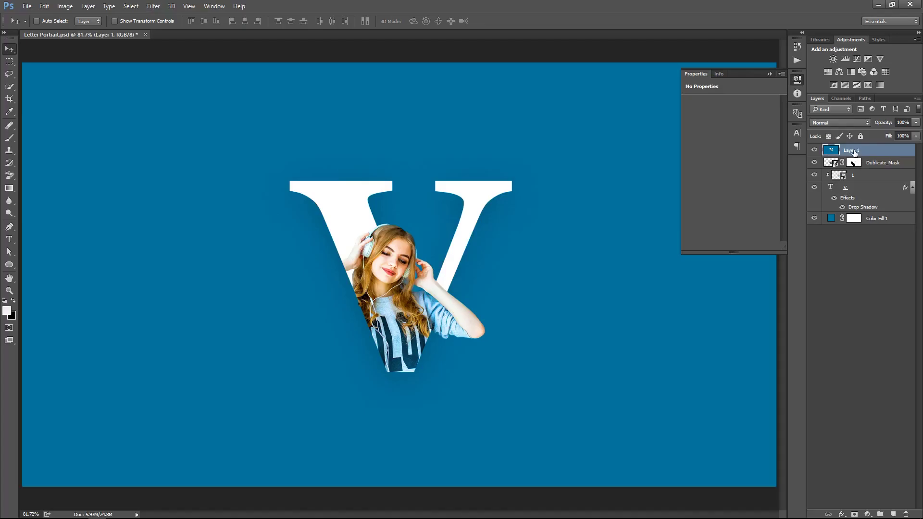
# Rename the merged layer to 'Filter'
pyautogui.doubleClick(854, 151)
pyautogui.write('Filter')
pyautogui.press('Return')
# Apply Camera Raw with Exposure +0.15, Clarity +8 and Aqua hue -39
pyautogui.click(153, 6)
pyautogui.click(209, 63)
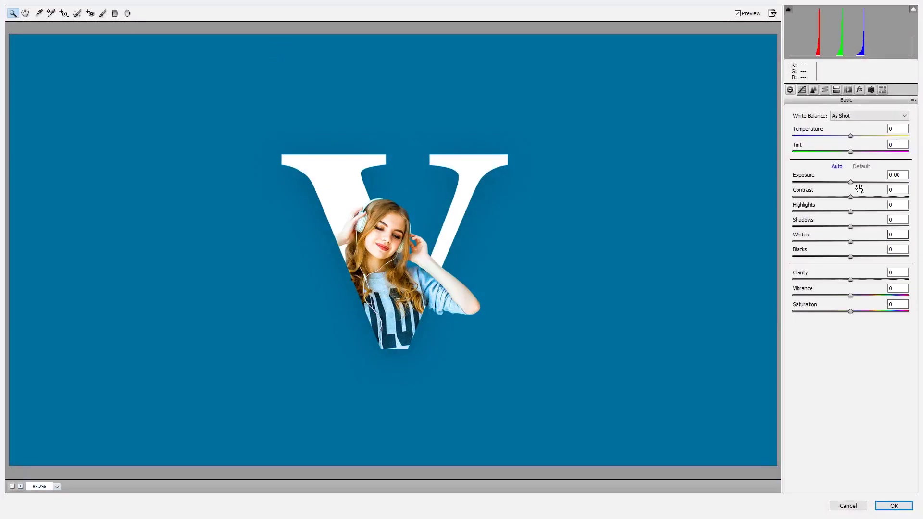
pyautogui.moveTo(853, 183); pyautogui.dragTo(852, 213)
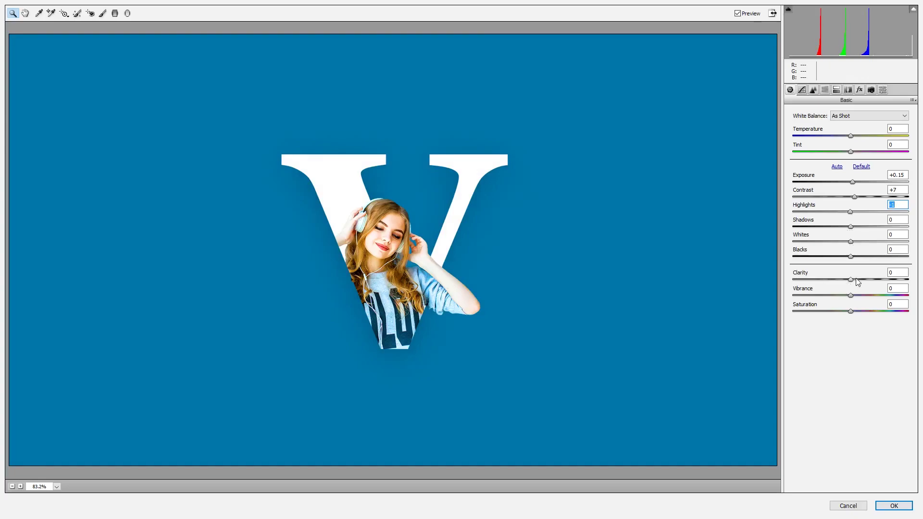
pyautogui.moveTo(856, 279); pyautogui.dragTo(855, 279)
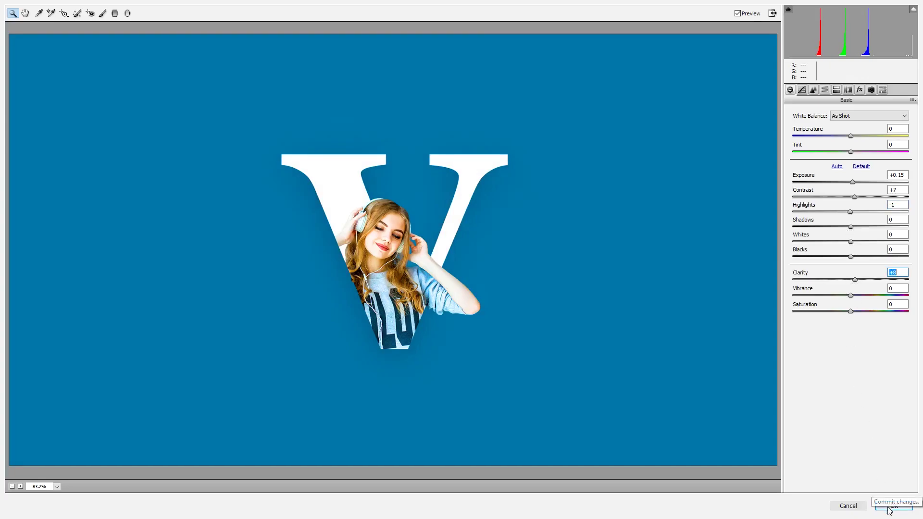
pyautogui.click(824, 89)
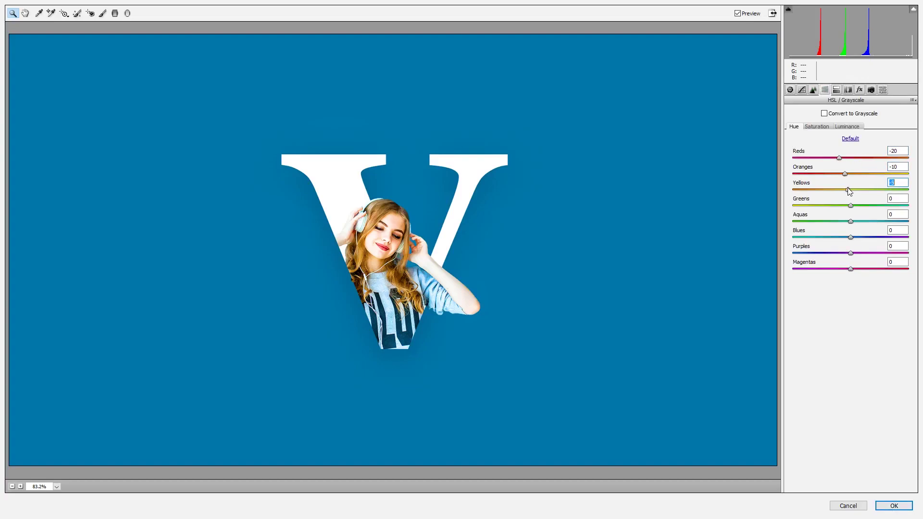
pyautogui.moveTo(850, 224)
pyautogui.mouseDown()
pyautogui.moveTo(819, 220)
pyautogui.moveTo(855, 243)
pyautogui.mouseUp()
pyautogui.click(893, 506)
# Add a Color Lookup adjustment layer using the 2Strip.look 3D LUT to tint the image teal
pyautogui.rightClick(406, 161)
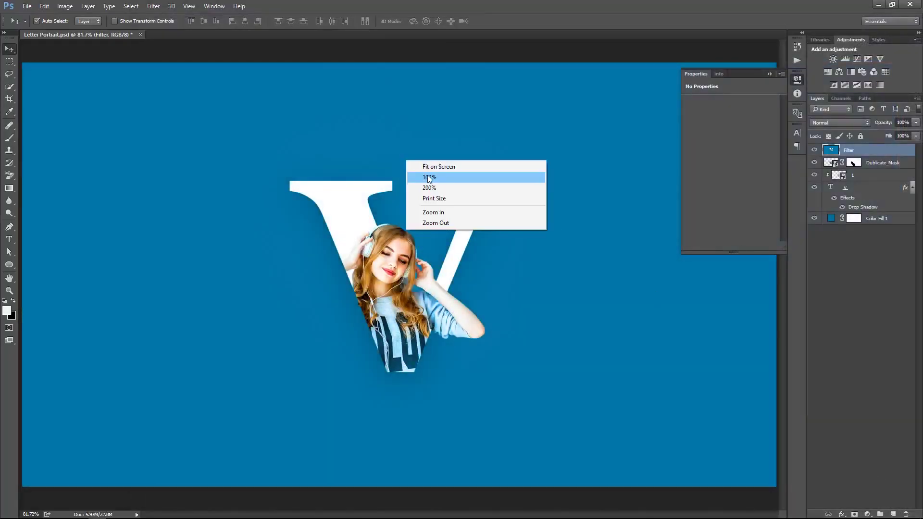
pyautogui.click(814, 151)
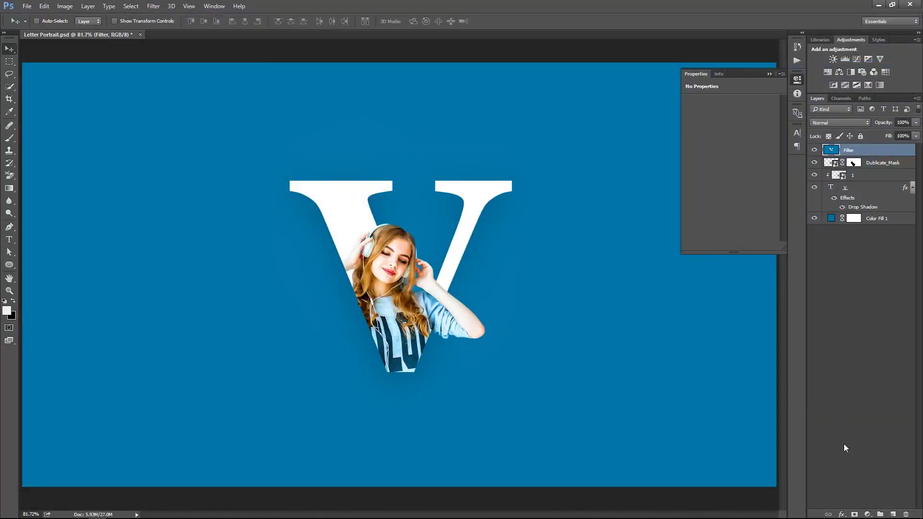
pyautogui.click(869, 515)
pyautogui.click(851, 447)
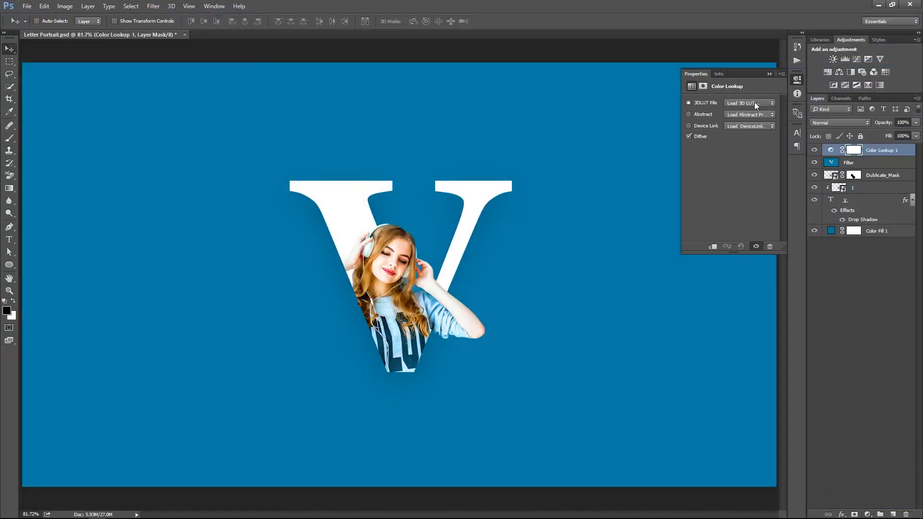
pyautogui.click(754, 102)
pyautogui.click(757, 140)
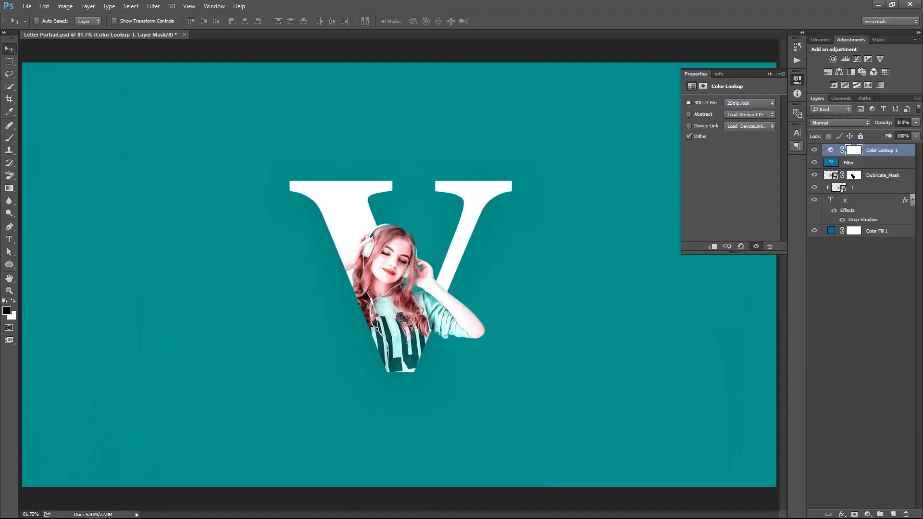
# Zoom in and paint the lookup mask over the girl's face with a 50% opacity brush
pyautogui.press('z')
pyautogui.moveTo(433, 288); pyautogui.dragTo(498, 288)
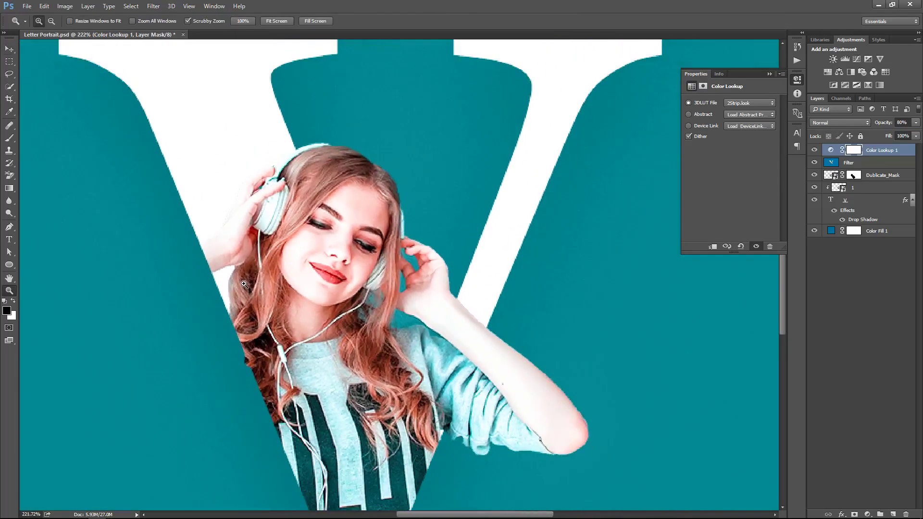
pyautogui.press('b')
pyautogui.click(201, 21)
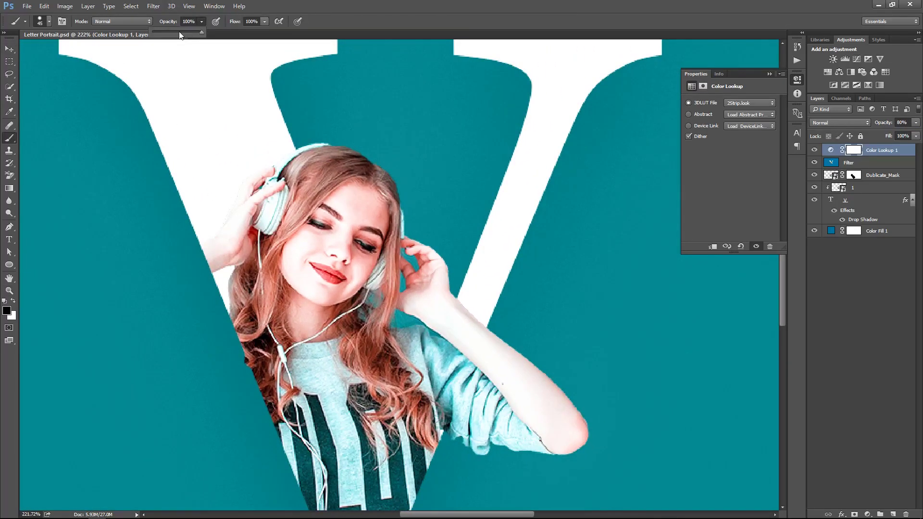
pyautogui.press('5')
pyautogui.moveTo(364, 228); pyautogui.dragTo(307, 312)
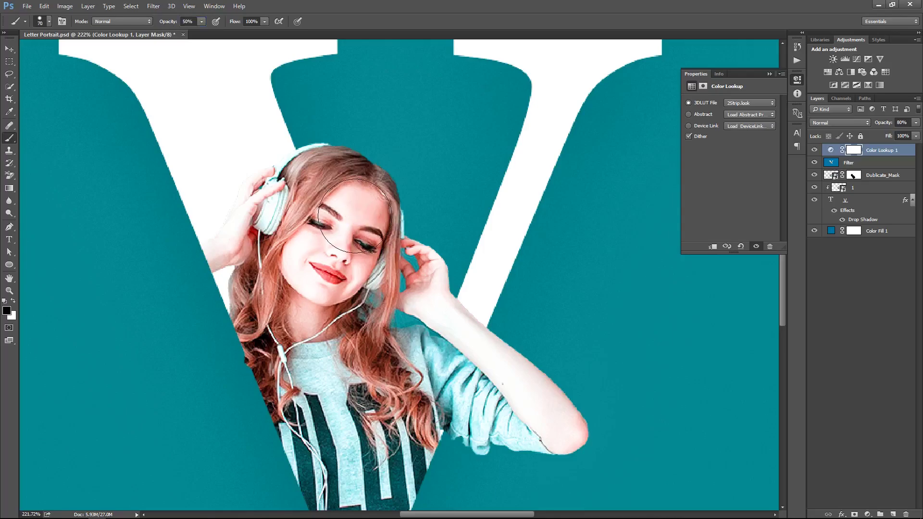
# Refine the face mask with brush sizes 70 and 40, then fit the whole canvas in view
pyautogui.press(']')
pyautogui.press(']')
pyautogui.press(']')
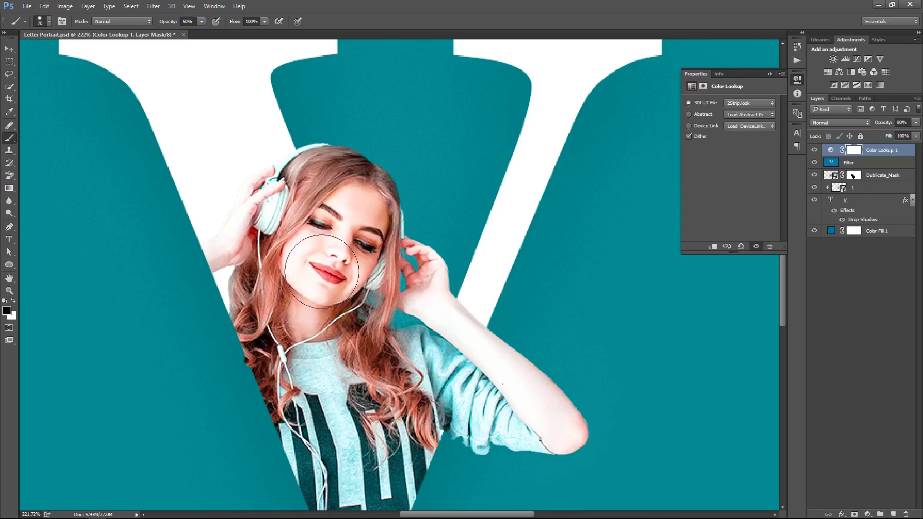
pyautogui.rightClick(466, 184)
pyautogui.press('Escape')
pyautogui.press('[')
pyautogui.press('[')
pyautogui.press('[')
pyautogui.rightClick(402, 211)
pyautogui.click(419, 217)
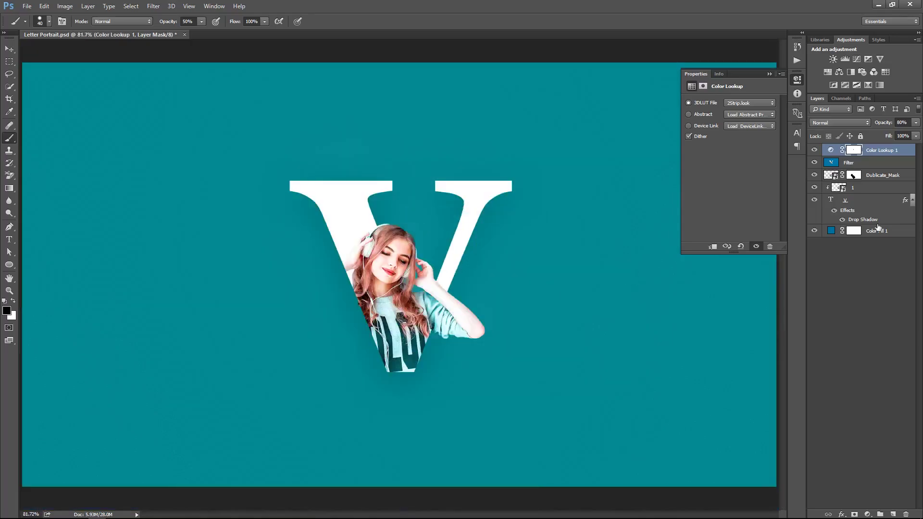
# Toggle the Color Lookup layer to compare the result, then select the Filter layer
pyautogui.click(814, 150)
pyautogui.click(814, 150)
pyautogui.click(798, 79)
pyautogui.press('v')
pyautogui.click(848, 163)
# Type the title 'LETTER PORTRAIT' above the V in Montserrat Light
pyautogui.press('t')
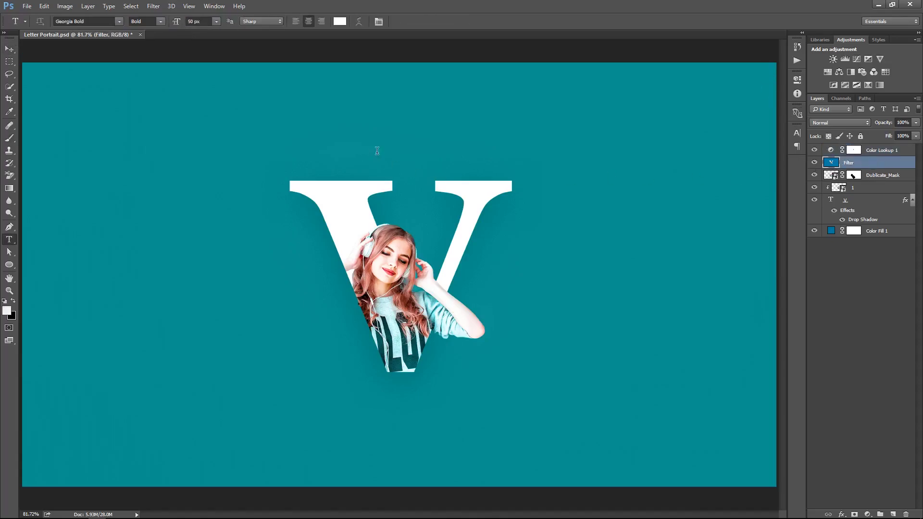
pyautogui.click(348, 137)
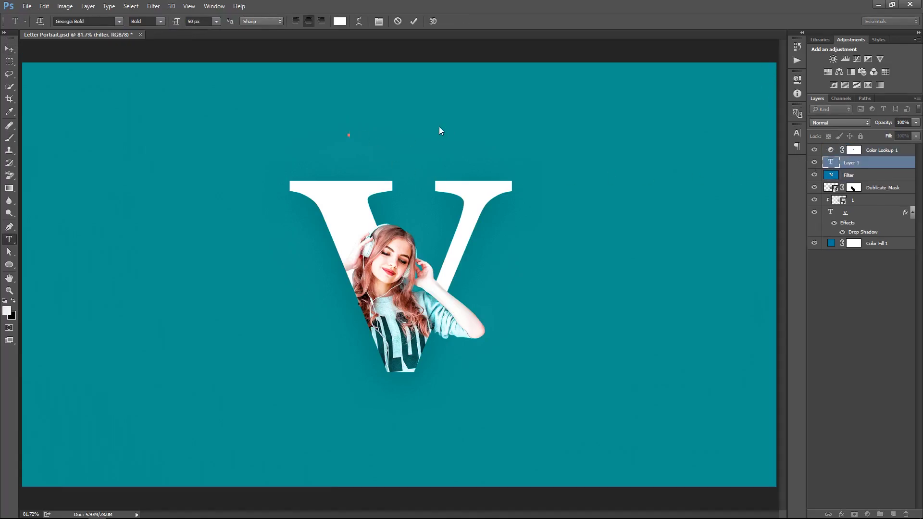
pyautogui.write('LETTER PORTRA')
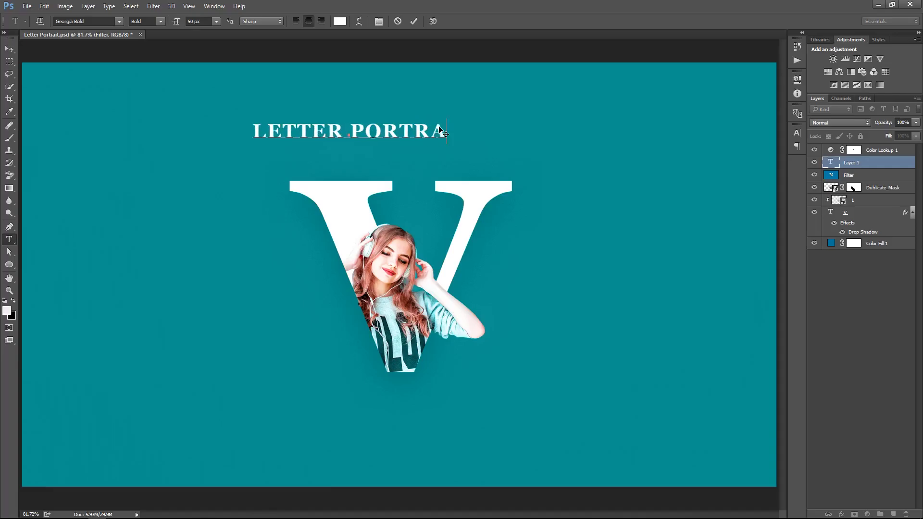
pyautogui.write('IT')
pyautogui.hotkey('ctrl', 'a')
pyautogui.click(67, 21)
pyautogui.write('mont')
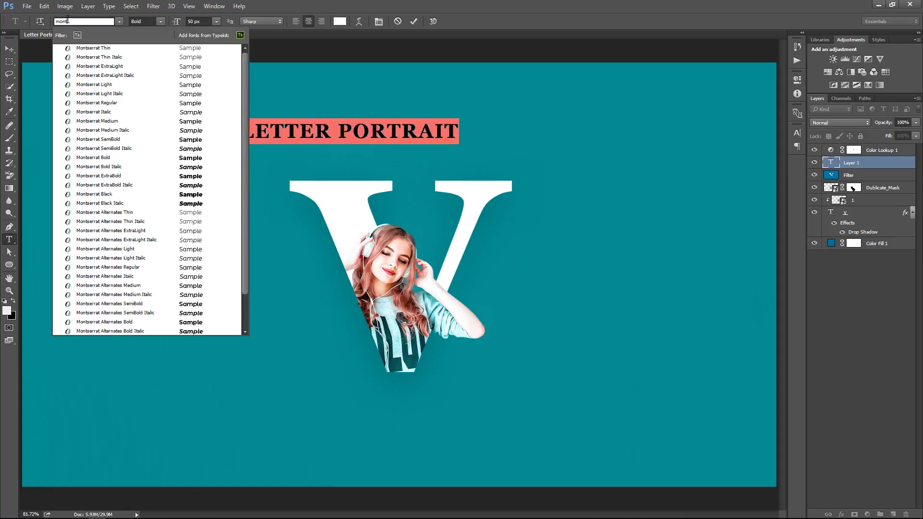
pyautogui.click(120, 84)
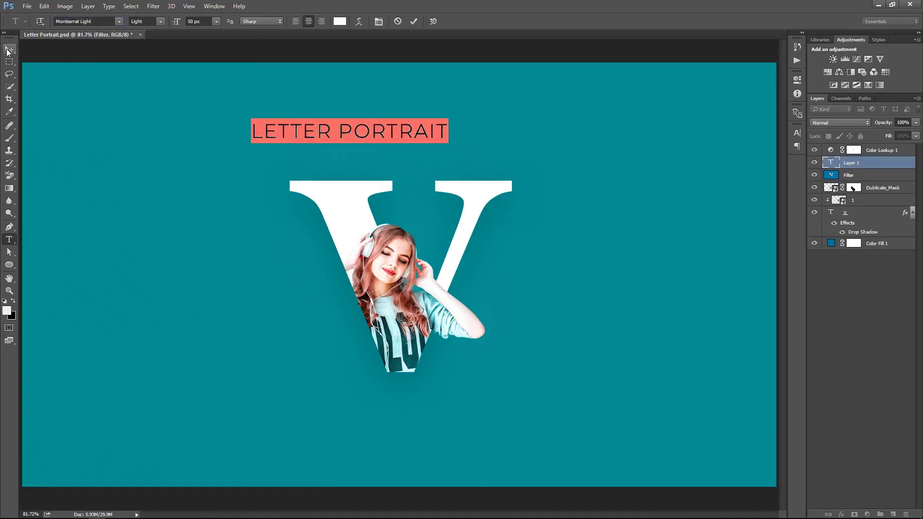
pyautogui.hotkey('ctrl', 'Return')
# Set the title to 21 px and widen its letter tracking to 1320
pyautogui.tripleClick(406, 133)
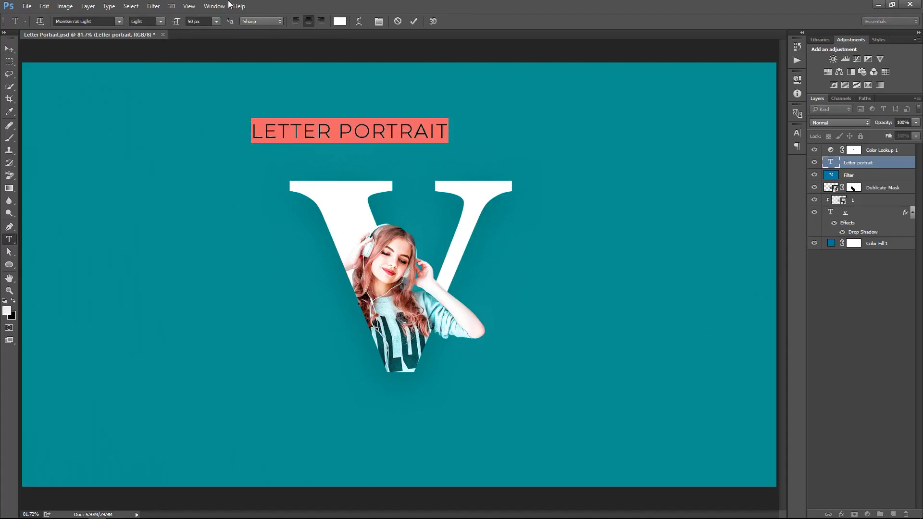
pyautogui.moveTo(178, 21); pyautogui.dragTo(163, 26)
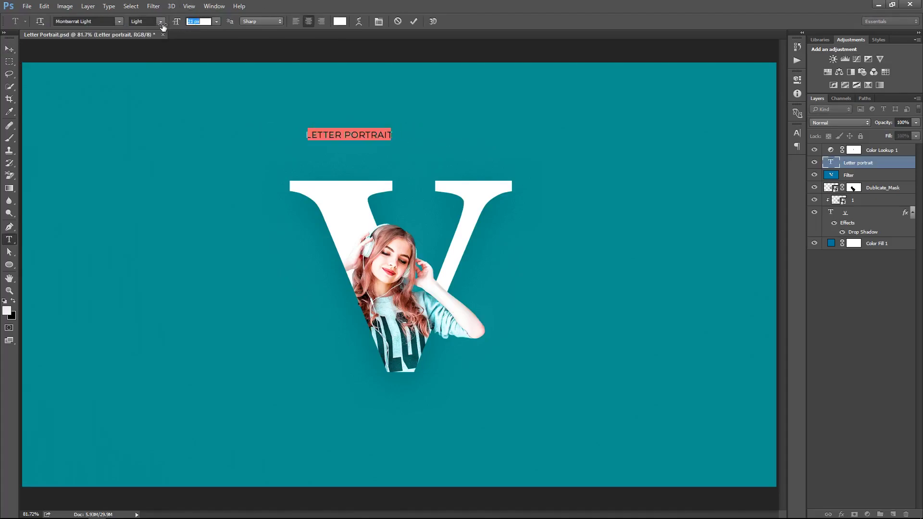
pyautogui.click(796, 132)
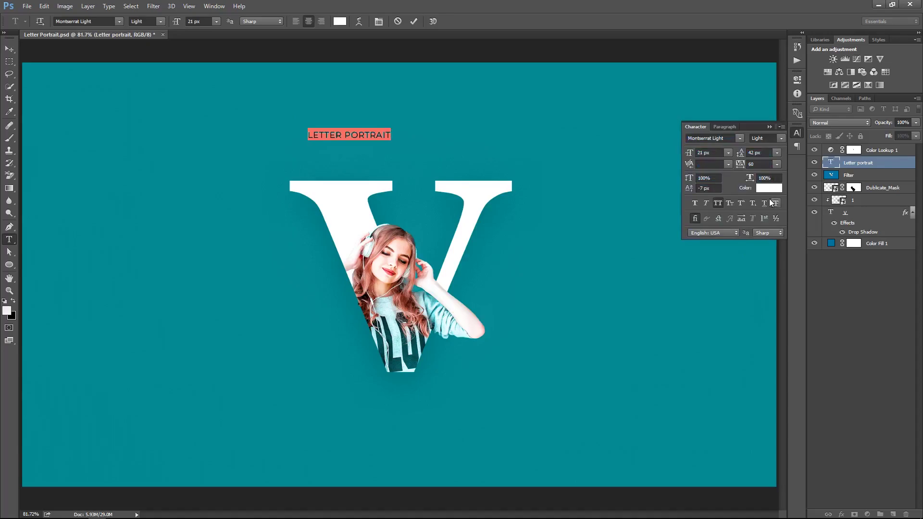
pyautogui.moveTo(746, 165); pyautogui.dragTo(4, 34)
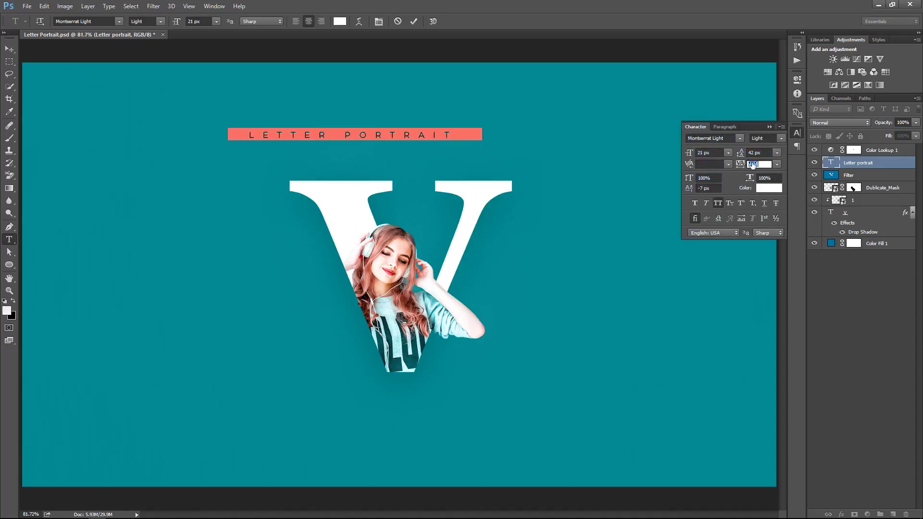
pyautogui.moveTo(747, 164); pyautogui.dragTo(764, 163)
pyautogui.hotkey('ctrl', 'Return')
# Centre the title horizontally on the canvas and nudge it slightly lower above the V
pyautogui.press('v')
pyautogui.hotkey('ctrl', 'a')
pyautogui.click(246, 21)
pyautogui.hotkey('ctrl', 'd')
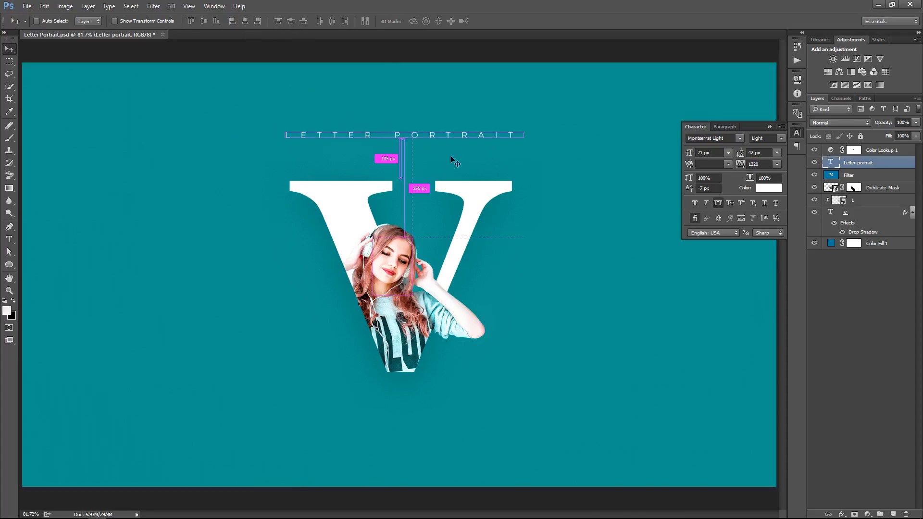
pyautogui.moveTo(524, 184); pyautogui.dragTo(482, 194)
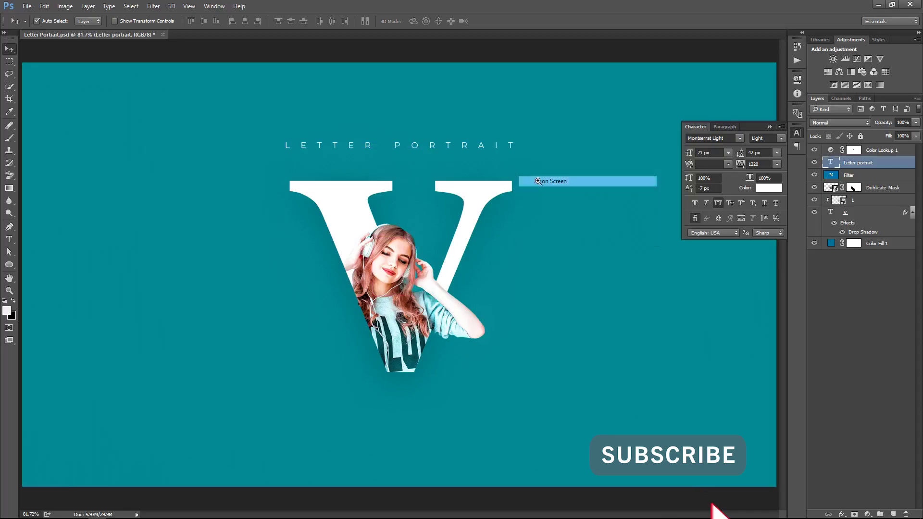
# Tighten the title's letter tracking slightly, to 1260
pyautogui.doubleClick(481, 144)
pyautogui.hotkey('alt', 'Left')
pyautogui.hotkey('alt', 'Left')
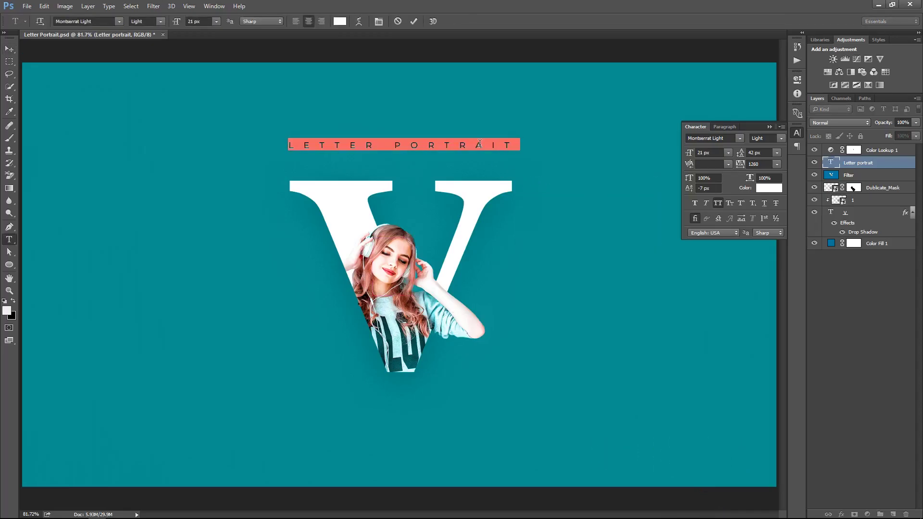
pyautogui.hotkey('alt', 'Left')
pyautogui.hotkey('alt', 'Left')
pyautogui.hotkey('ctrl', 'Return')
pyautogui.press('v')
pyautogui.rightClick(479, 144)
pyautogui.click(624, 165)
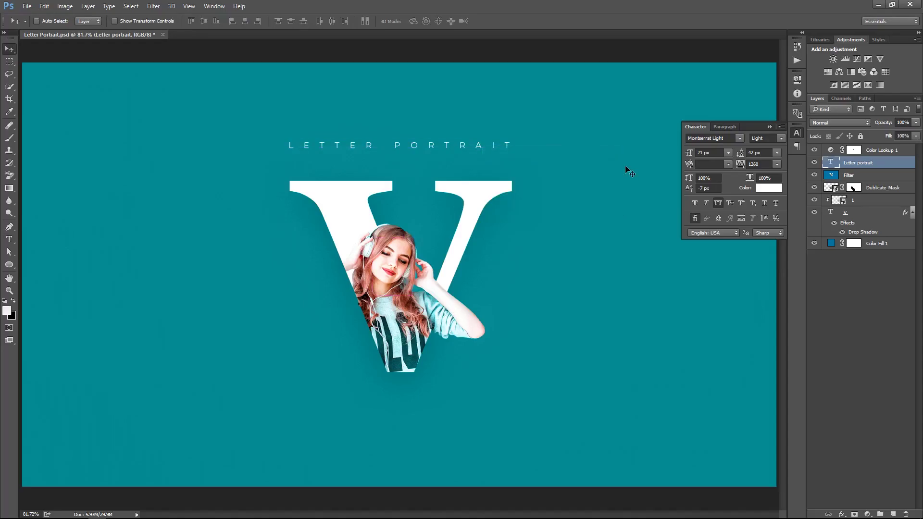